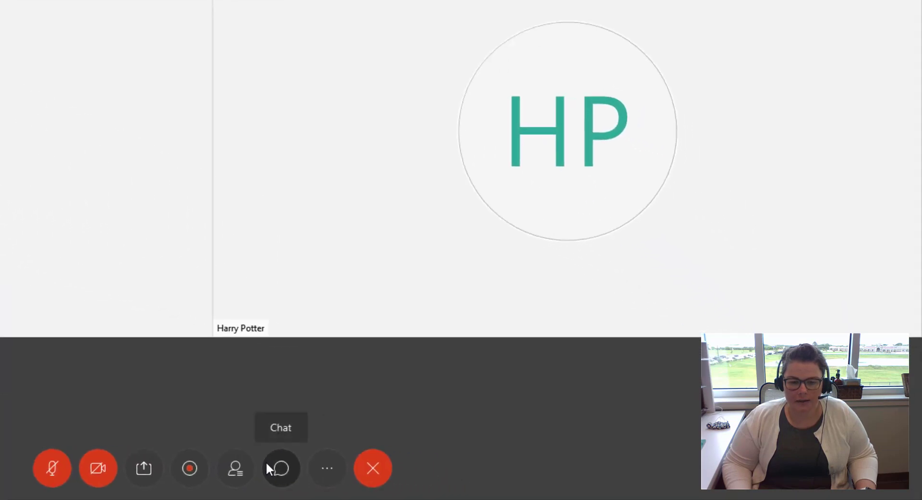
# Open the meeting's Polling panel and check where saved polls are opened, leaving without choosing a file.
pyautogui.click(319, 467)
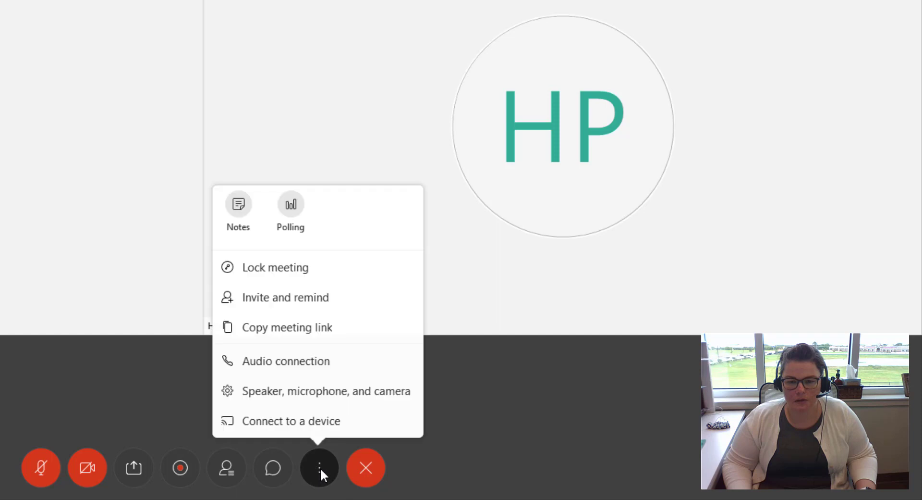
pyautogui.click(290, 214)
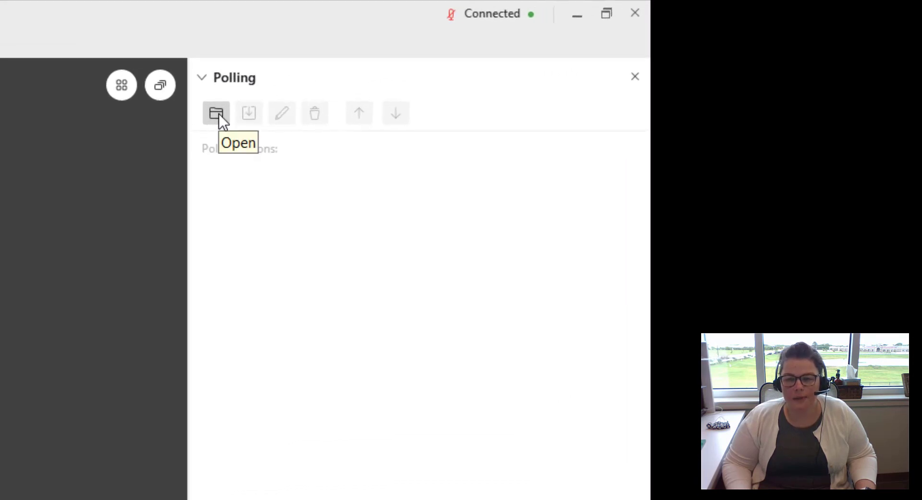
pyautogui.click(217, 113)
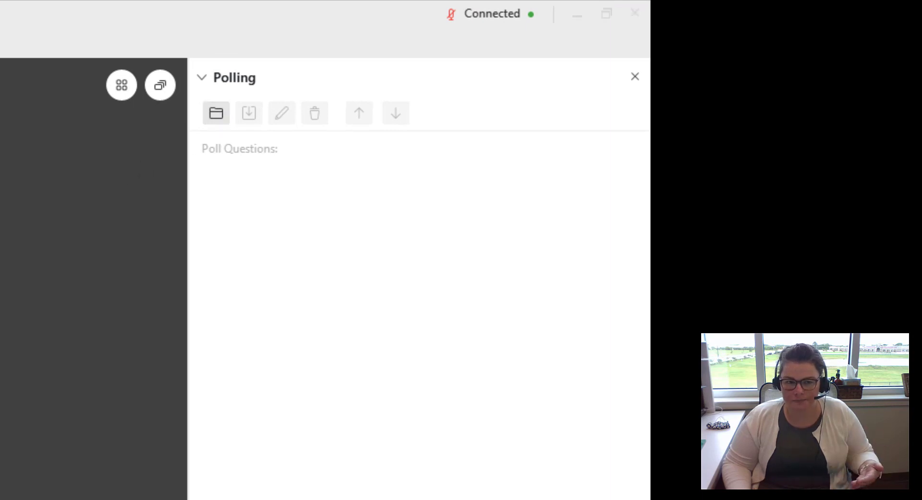
pyautogui.press('Escape')
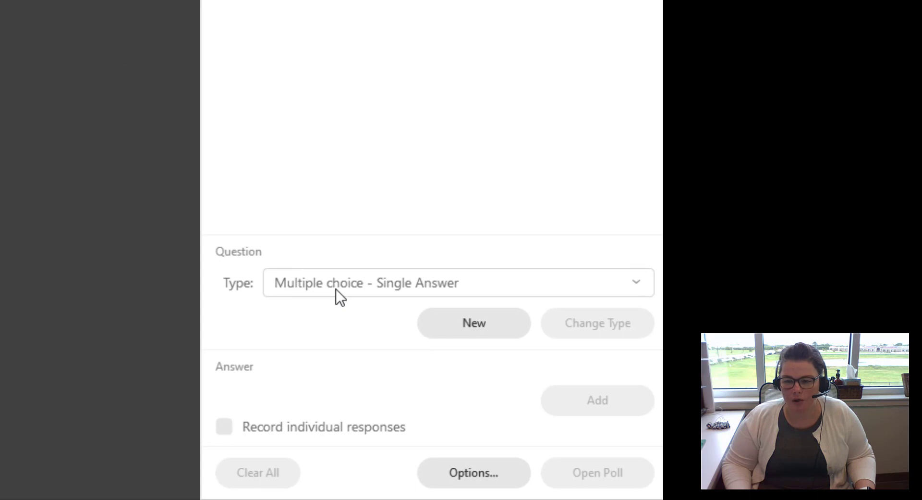
# Create a Multiple choice - Single Answer poll question reading "Did you have a good summer?".
pyautogui.click(307, 288)
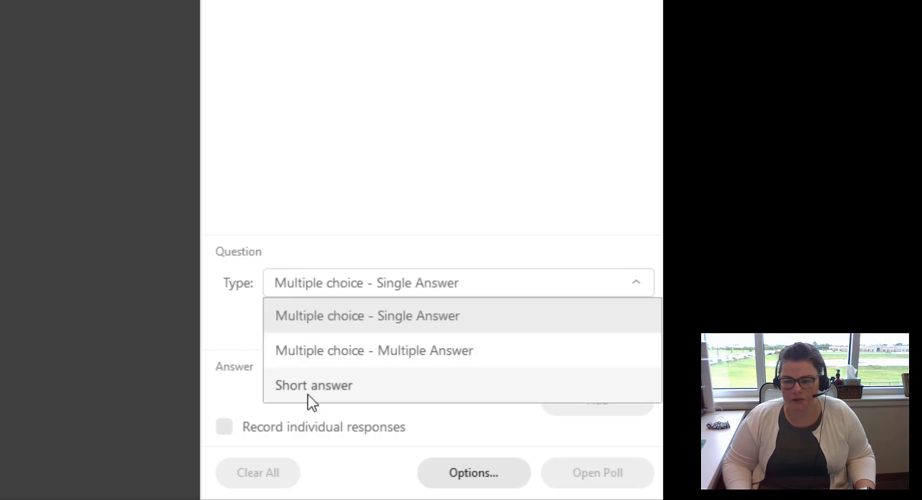
pyautogui.click(344, 323)
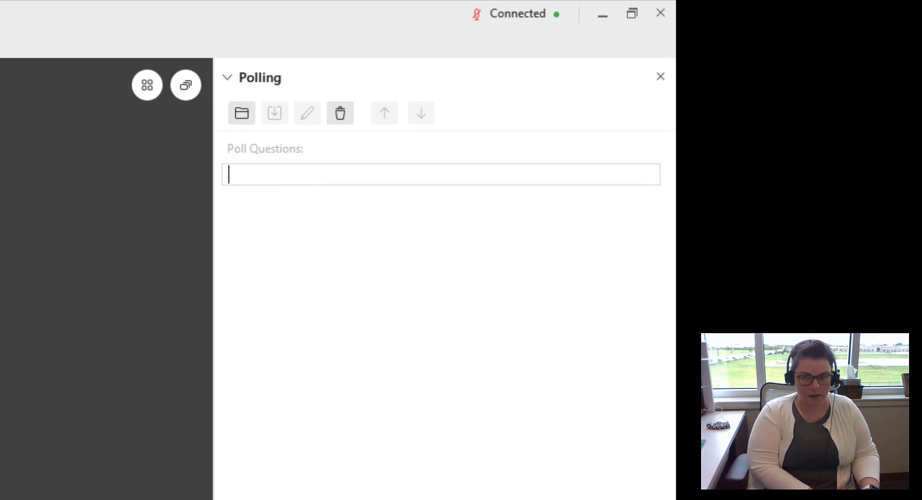
pyautogui.write('Di')
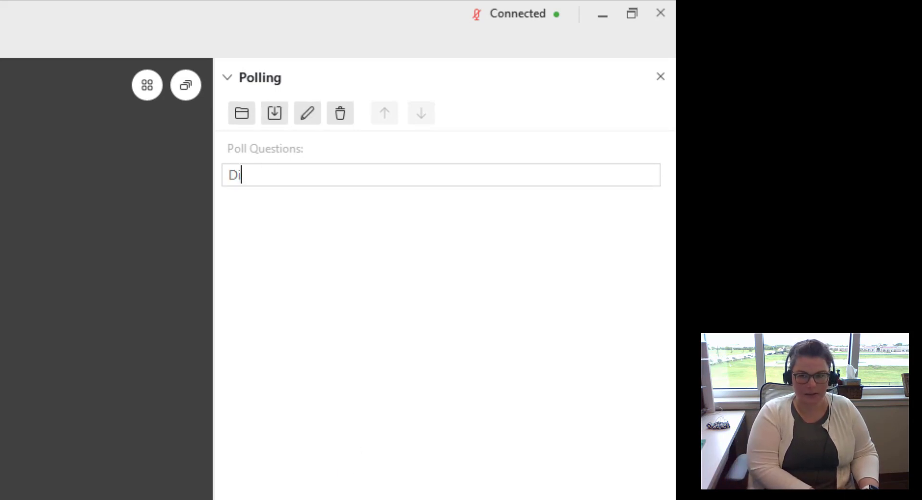
pyautogui.write('d you have a goo')
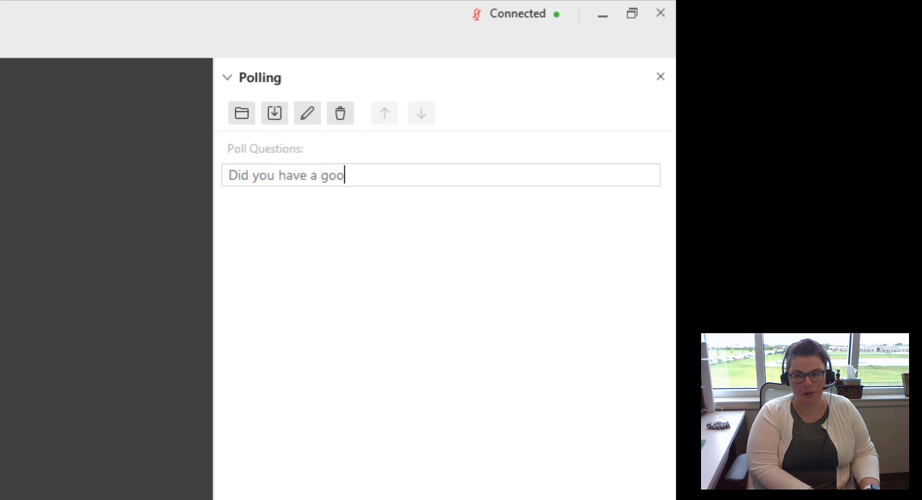
pyautogui.write('d summer?')
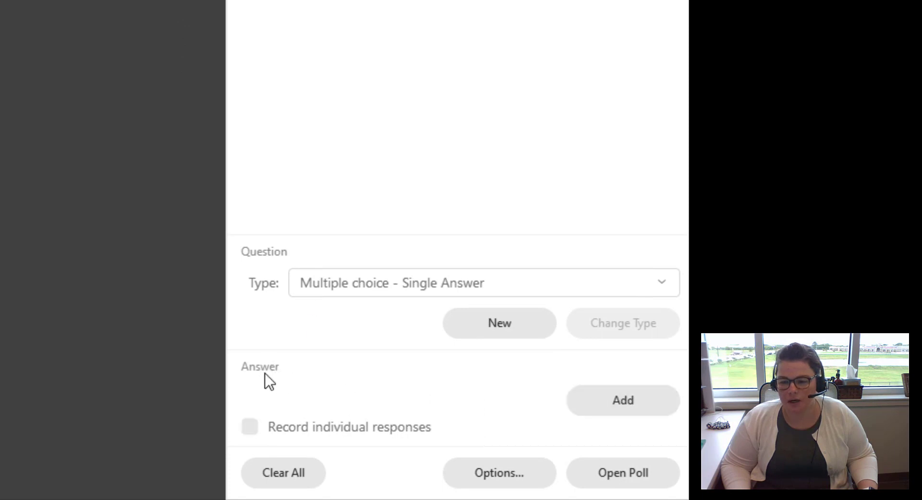
# Add the answers "Yes" and "No" to the poll question.
pyautogui.click(613, 402)
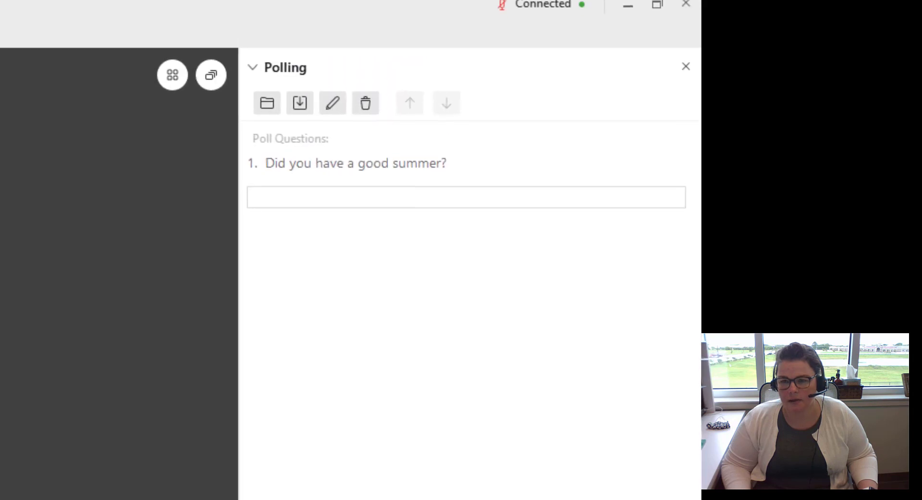
pyautogui.write('Yes')
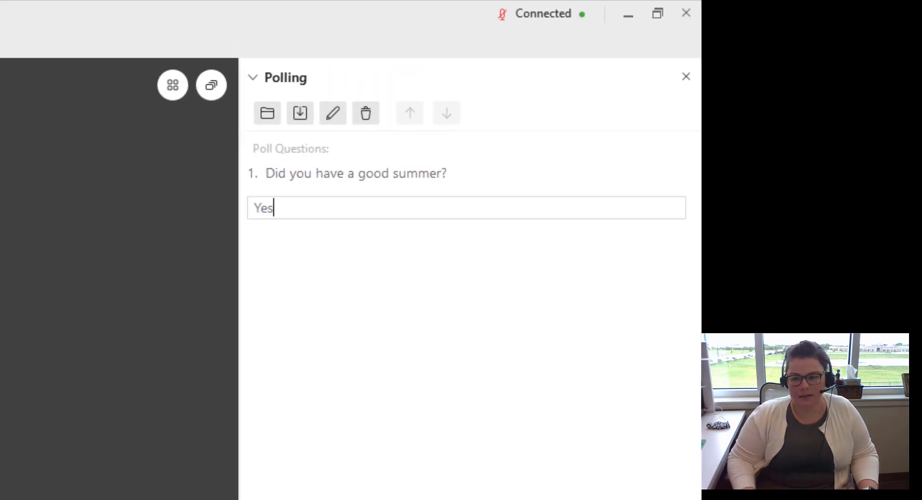
pyautogui.press('Return')
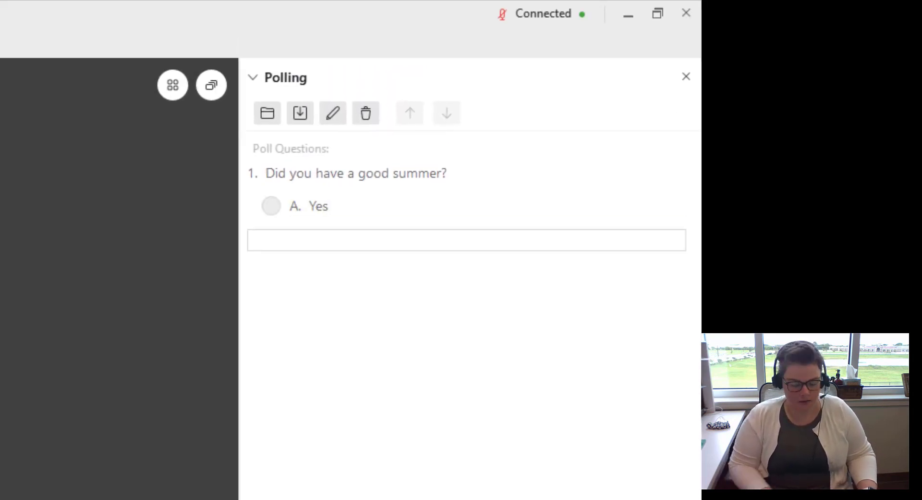
pyautogui.write('No')
pyautogui.press('Return')
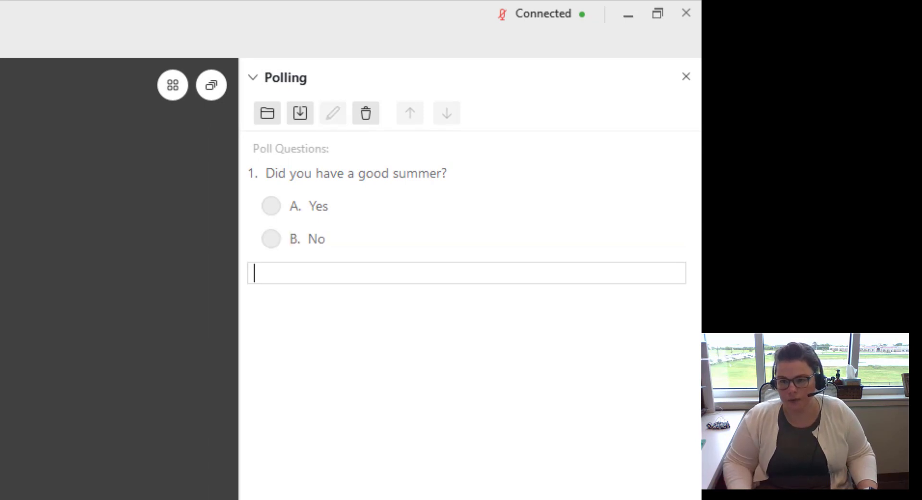
# Enable recording of individual responses and confirm the polling options with the timer displayed and a 5.00-minute alarm.
pyautogui.click(312, 191)
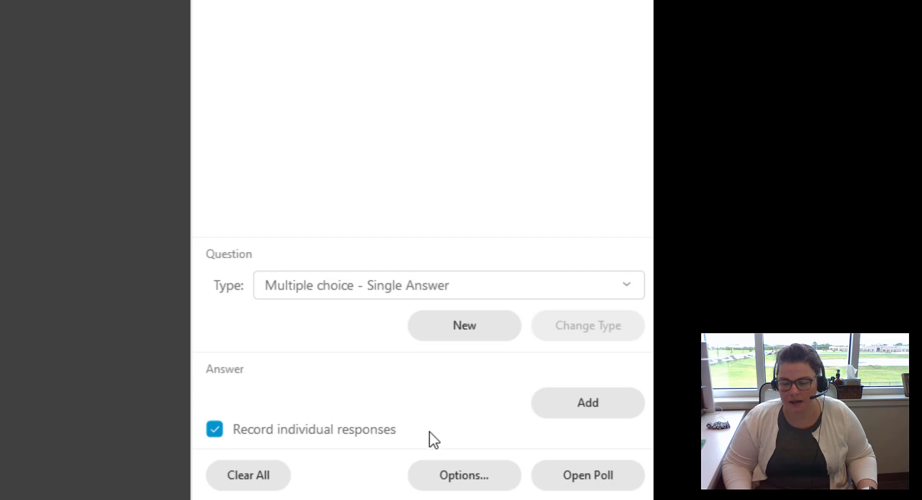
pyautogui.click(470, 475)
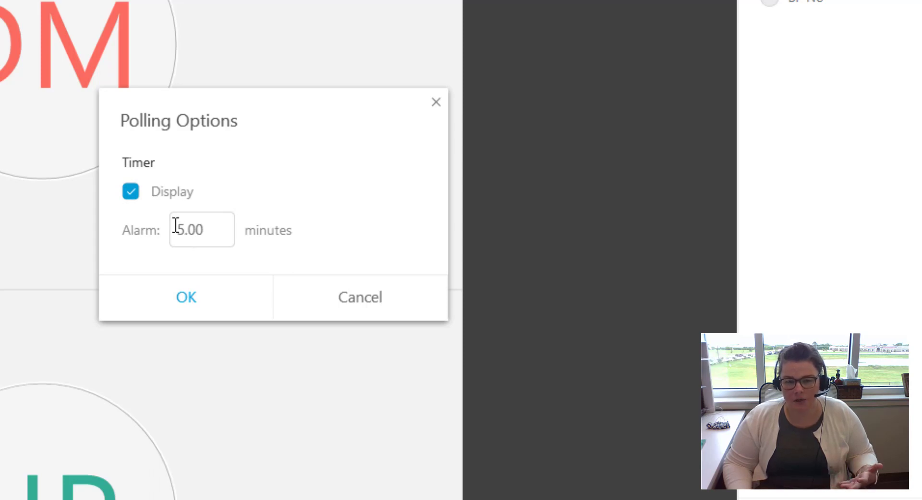
pyautogui.click(172, 292)
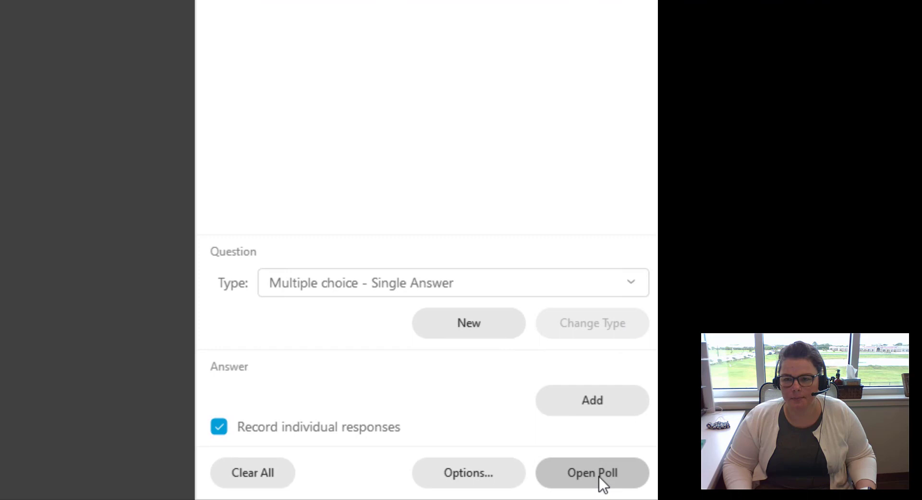
# Open the poll to the attendees and dismiss the notice about sharing content.
pyautogui.click(598, 476)
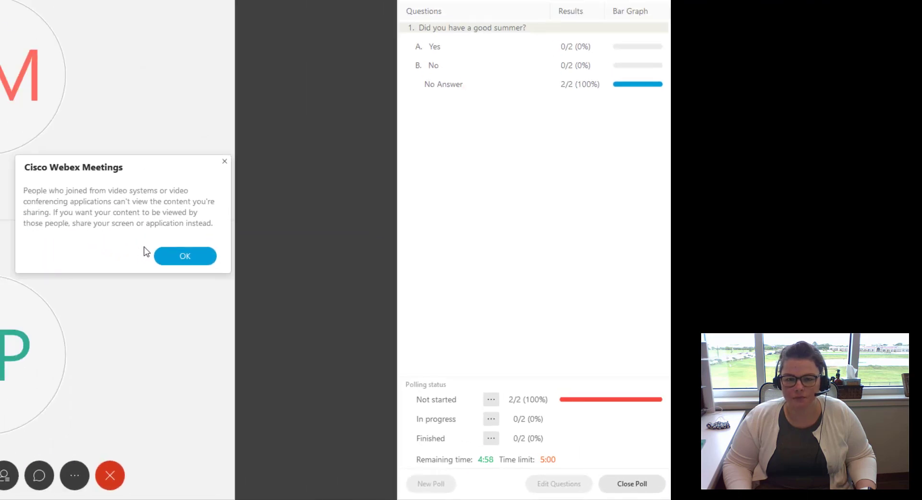
pyautogui.click(60, 197)
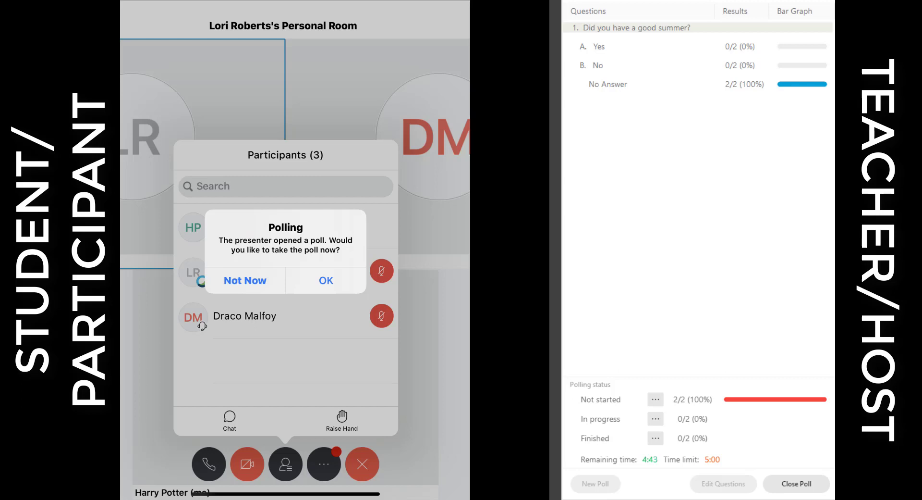
# As the participant, accept the poll invitation, answer "Yes" to the question and submit the response.
pyautogui.click(326, 280)
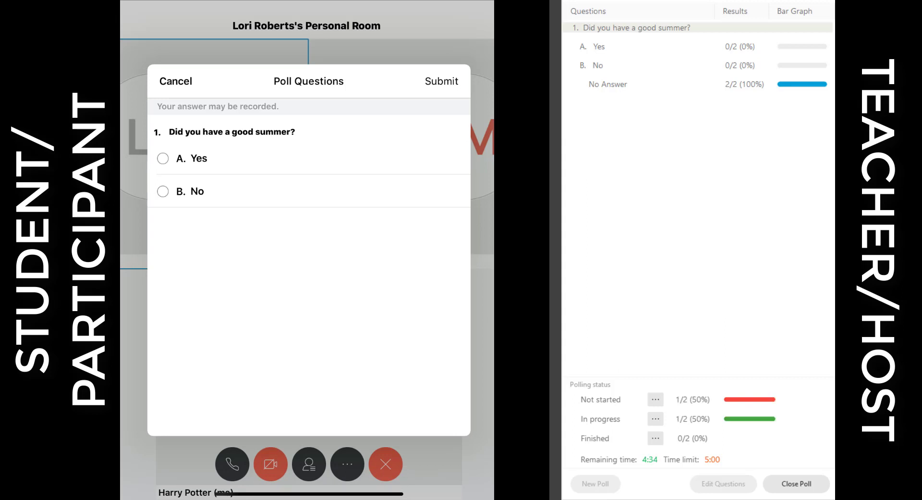
pyautogui.click(163, 158)
pyautogui.click(442, 80)
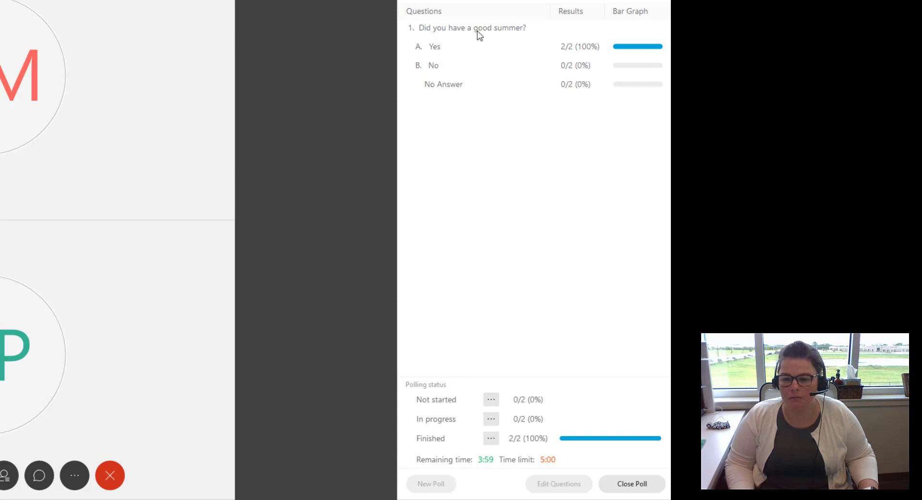
# Examine the poll results for the Yes and No answers.
pyautogui.click(441, 48)
pyautogui.click(440, 66)
pyautogui.click(437, 47)
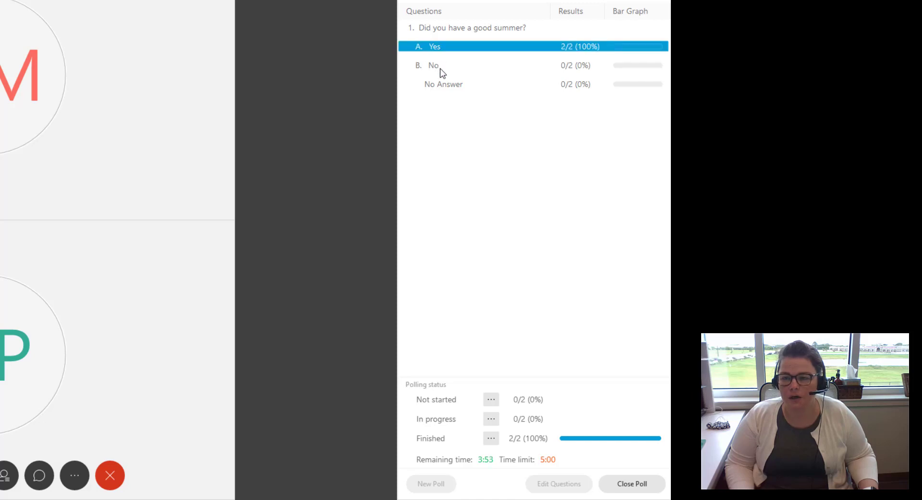
pyautogui.click(445, 103)
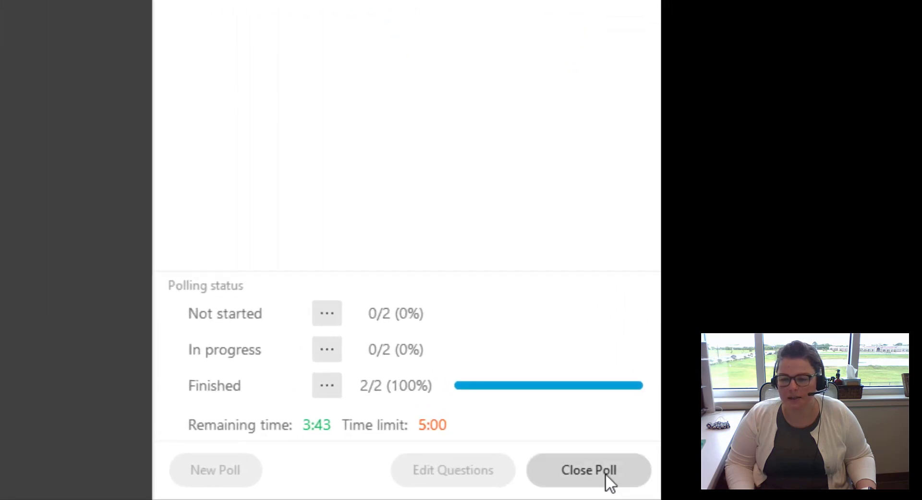
# Close the poll and share the poll results with the attendees.
pyautogui.click(606, 471)
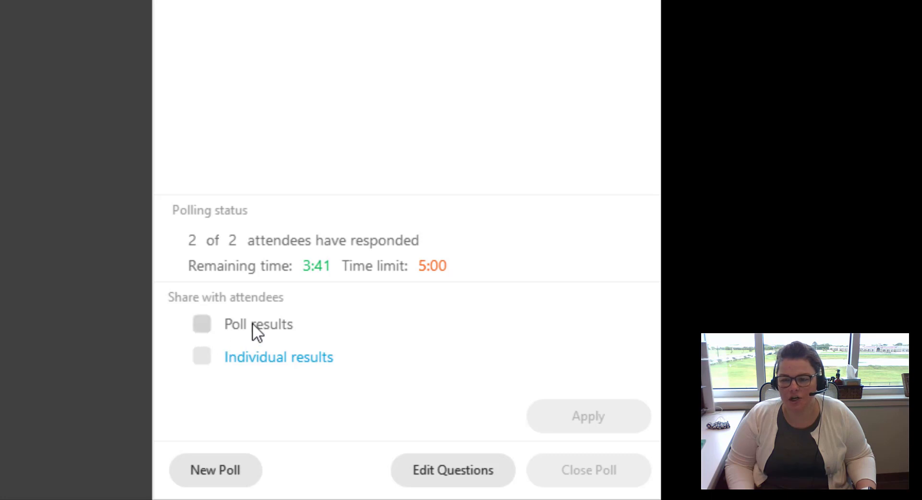
pyautogui.click(202, 325)
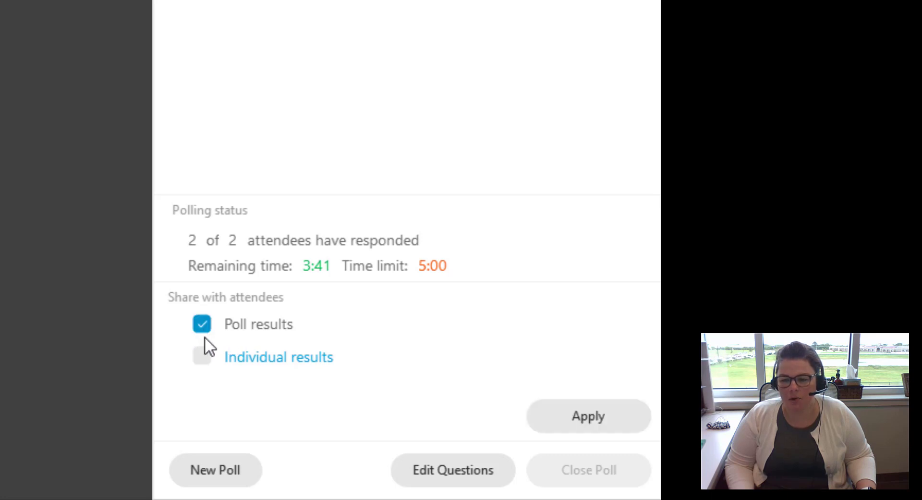
pyautogui.click(578, 420)
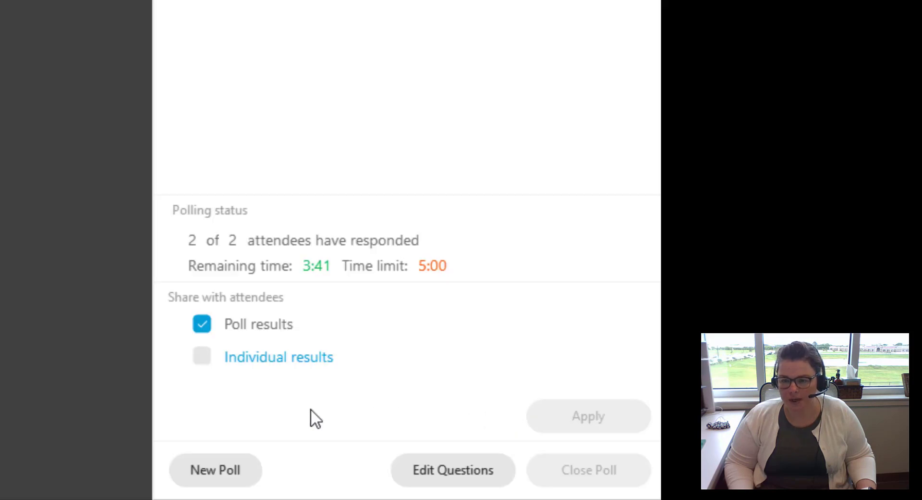
# Share the individual results with the attendees in the web browser, and stop sharing after viewing them.
pyautogui.click(206, 358)
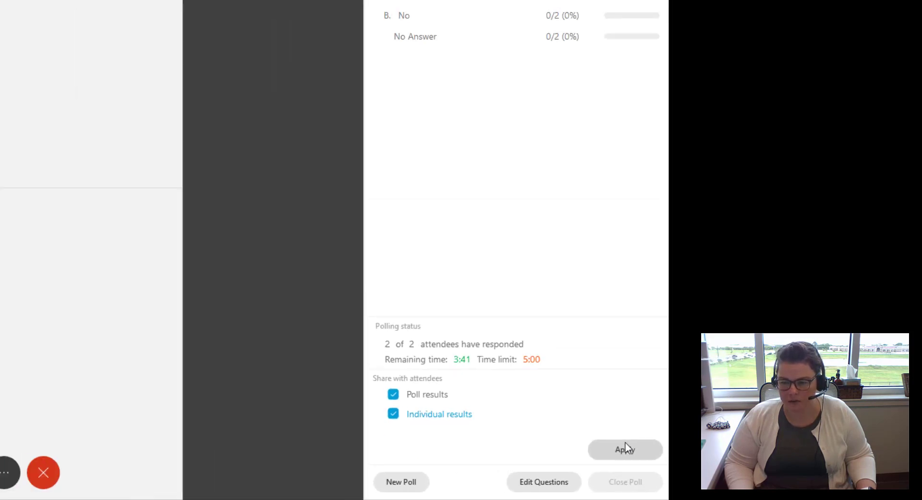
pyautogui.click(589, 415)
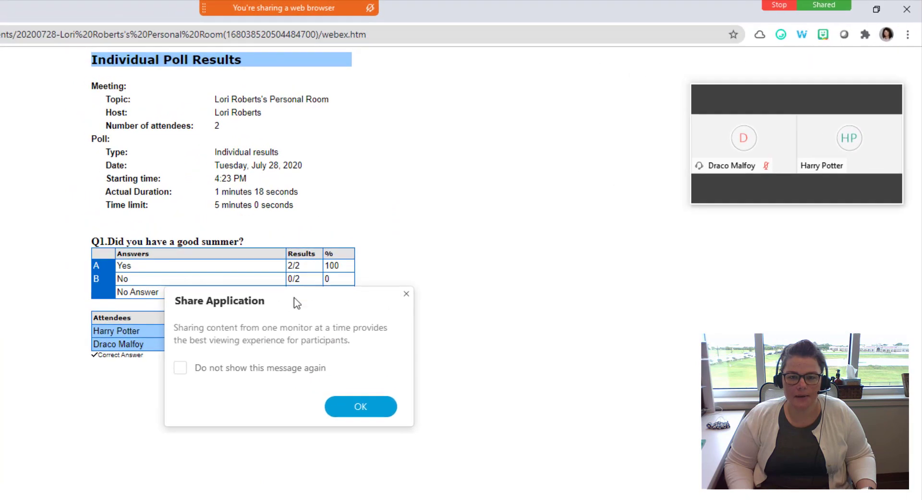
pyautogui.click(361, 414)
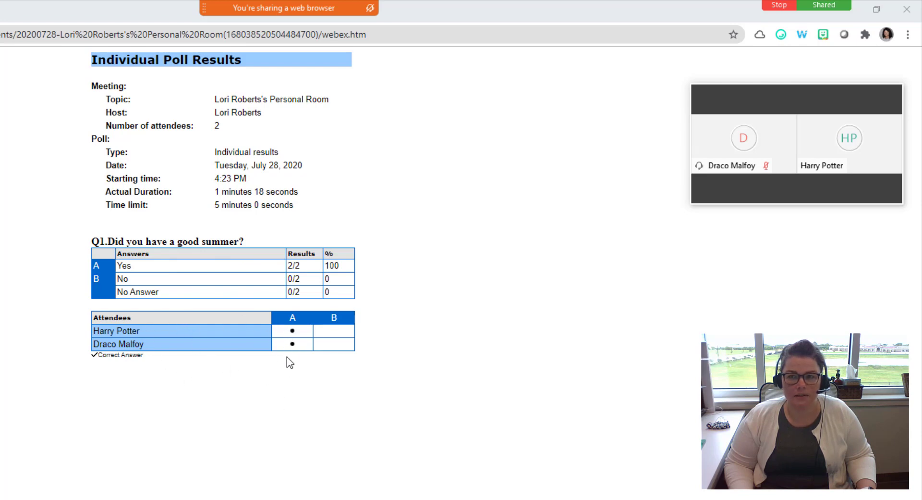
pyautogui.moveTo(255, 7)
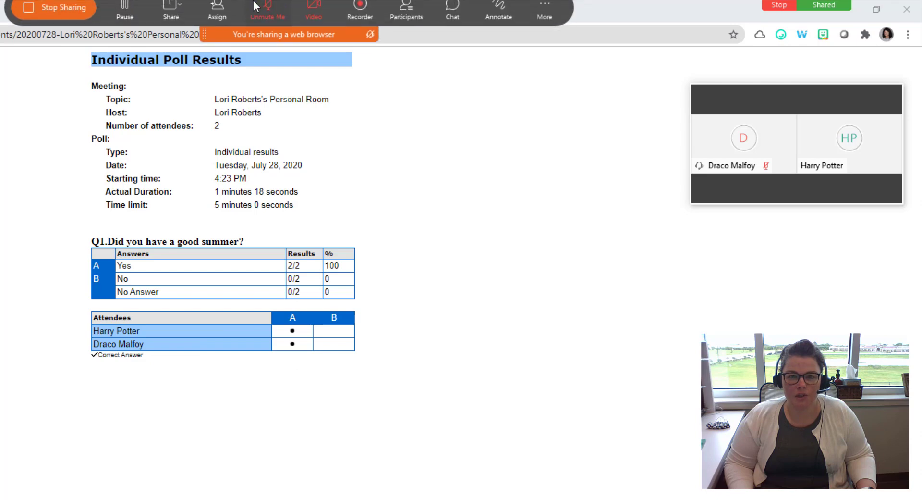
pyautogui.click(36, 19)
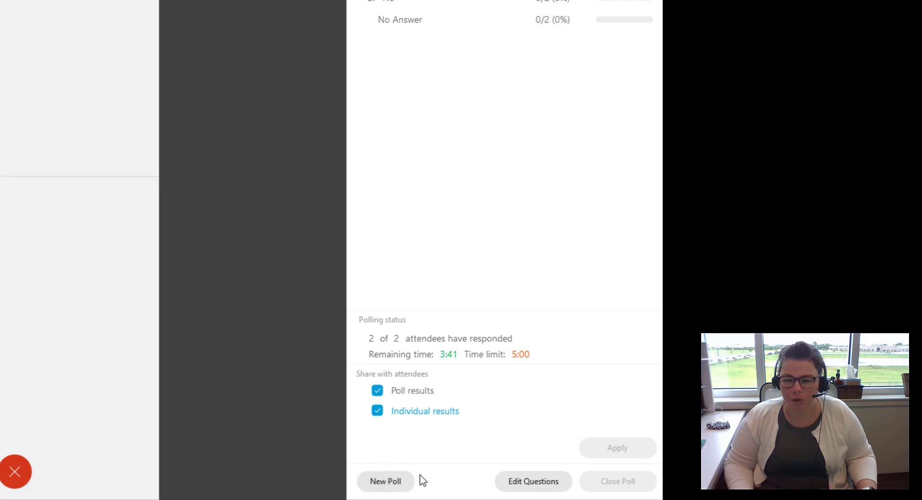
# Start a new poll and save the current poll questions in Downloads under the file name PollBiology.
pyautogui.click(390, 482)
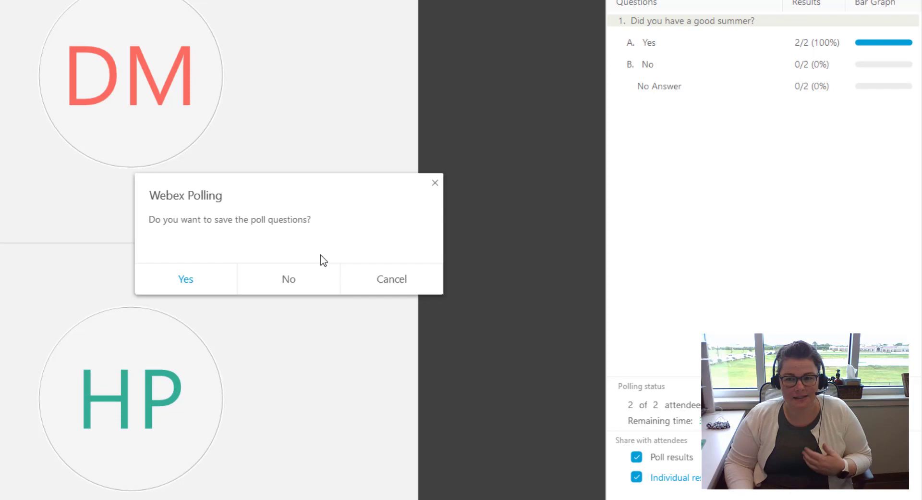
pyautogui.click(211, 284)
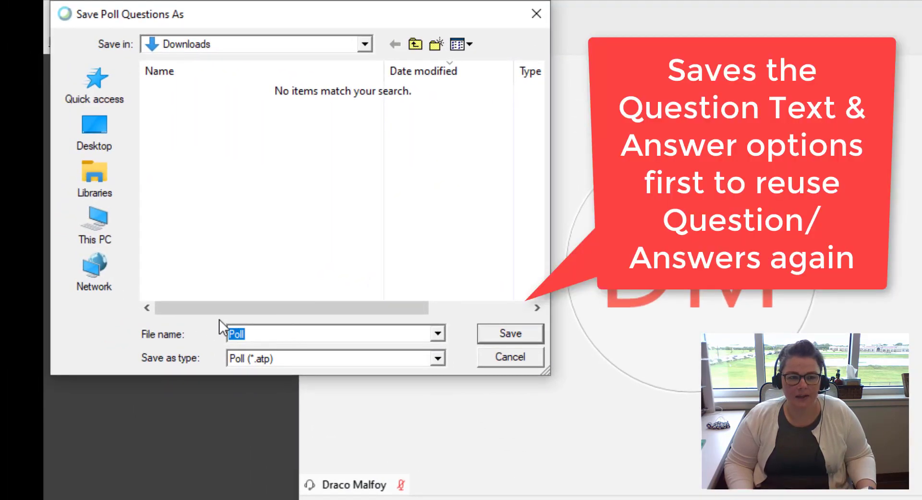
pyautogui.click(258, 43)
pyautogui.click(258, 44)
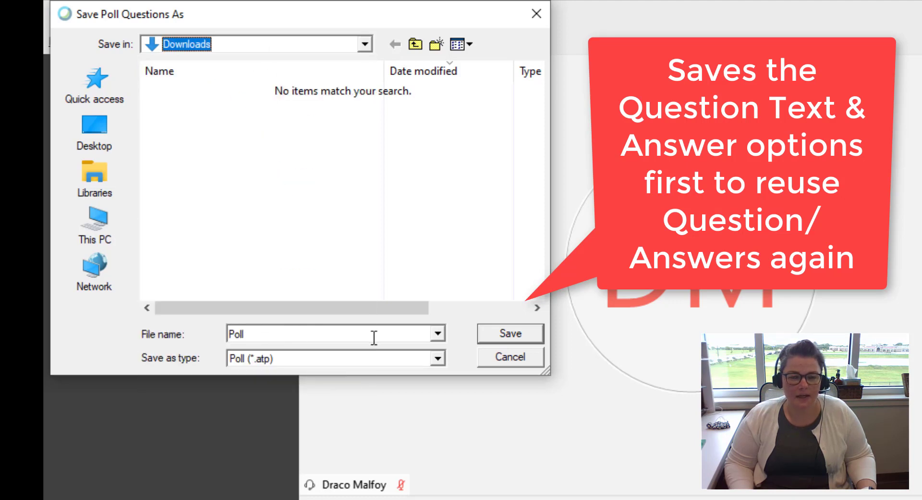
pyautogui.doubleClick(269, 335)
pyautogui.click(270, 337)
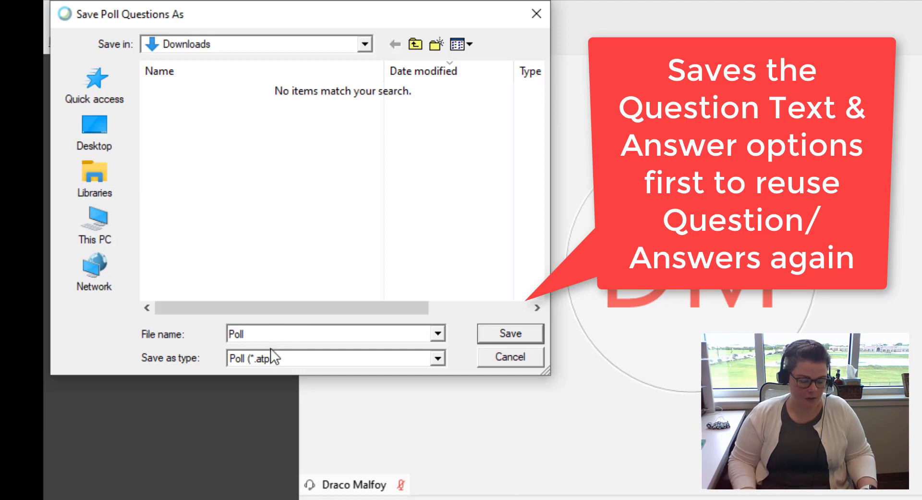
pyautogui.write('Biology')
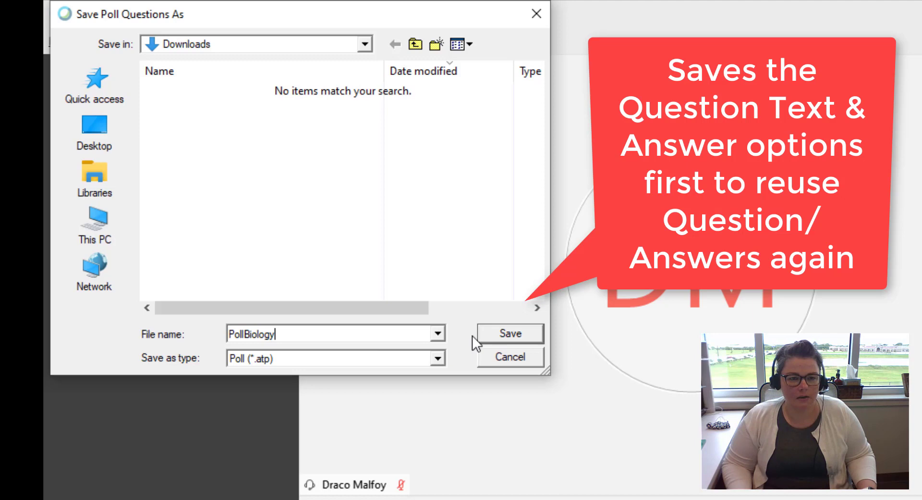
pyautogui.click(503, 333)
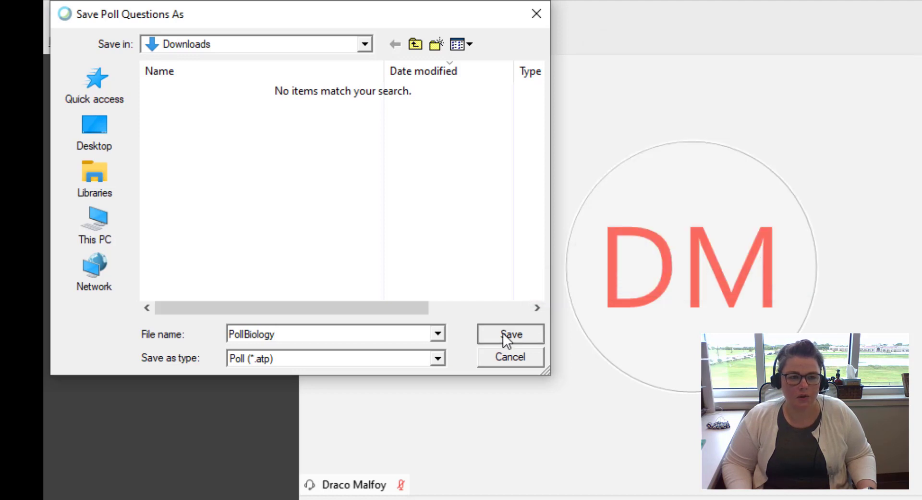
pyautogui.click(503, 332)
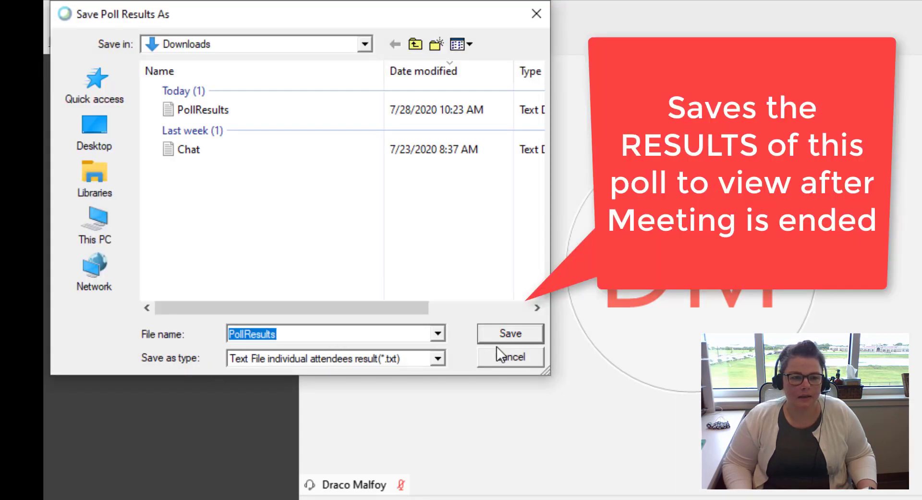
# Save the individual attendees' poll results as a text file named PollResults2 in Downloads.
pyautogui.click(494, 337)
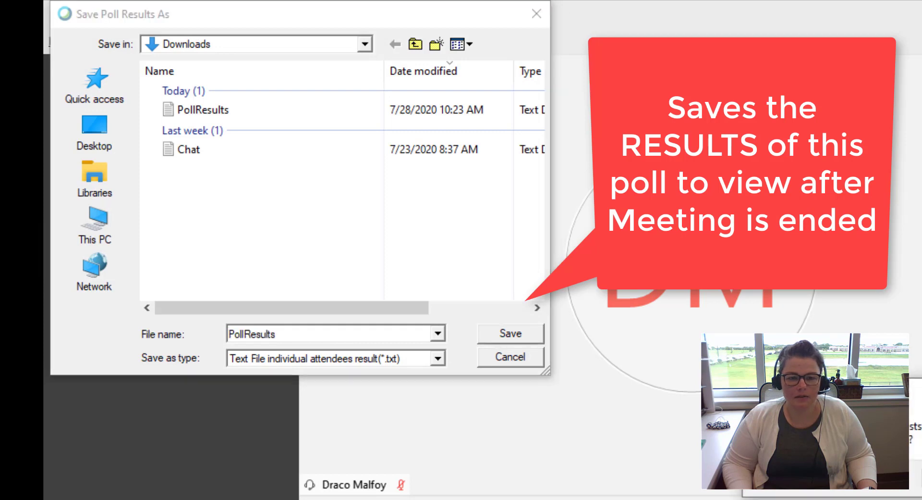
pyautogui.click(292, 334)
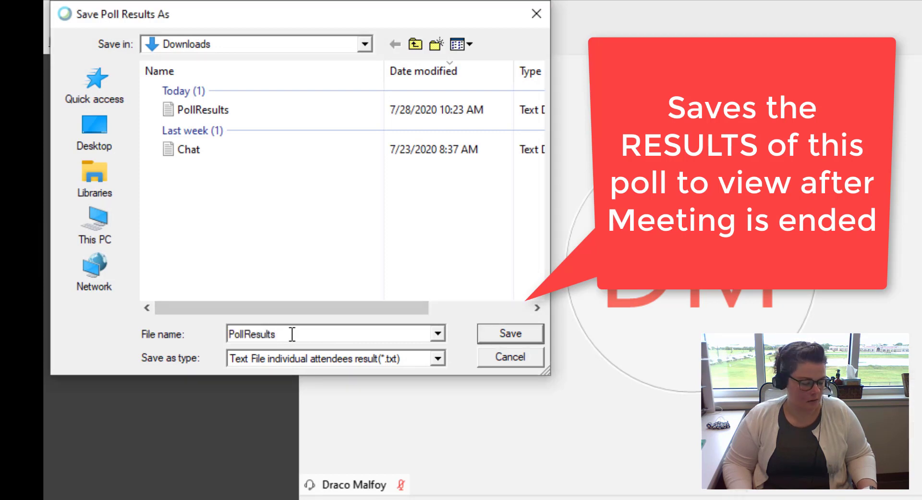
pyautogui.write('2')
pyautogui.click(492, 335)
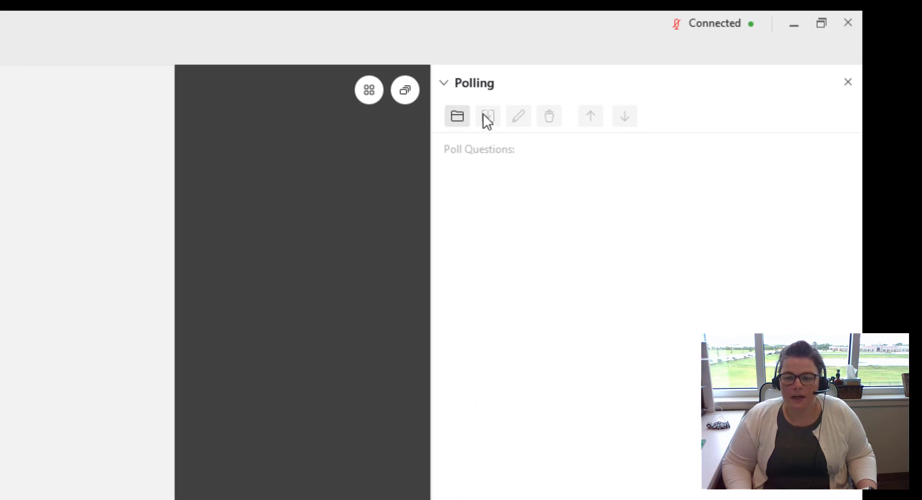
# Open the saved poll questions file PollBiology.atp from Downloads.
pyautogui.click(458, 115)
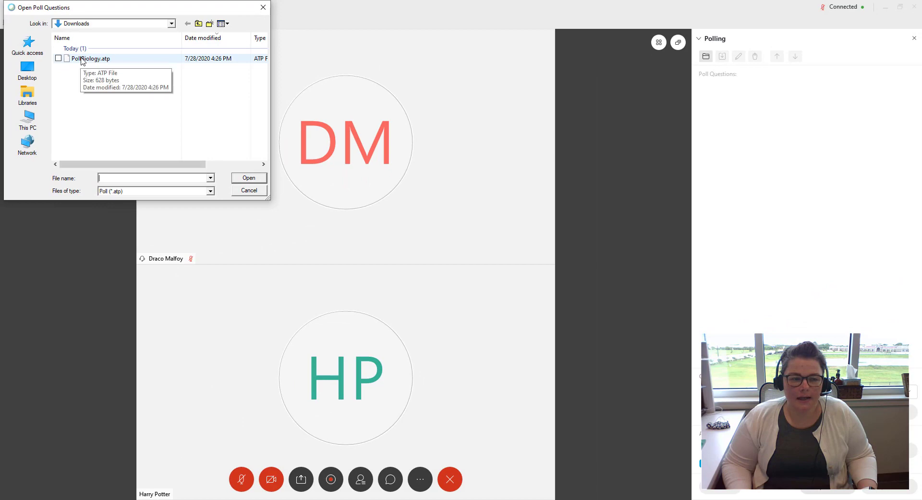
pyautogui.doubleClick(82, 60)
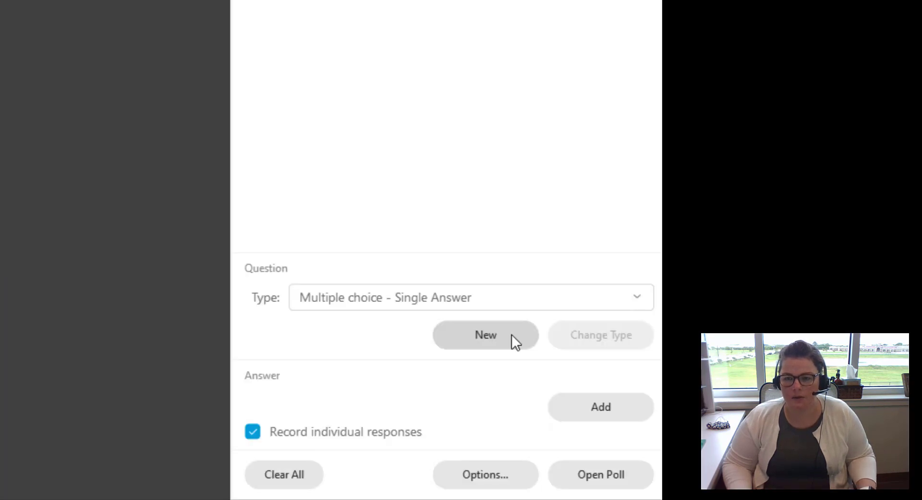
# Create a new short-answer poll question reading "What is your favorite movie?".
pyautogui.click(512, 336)
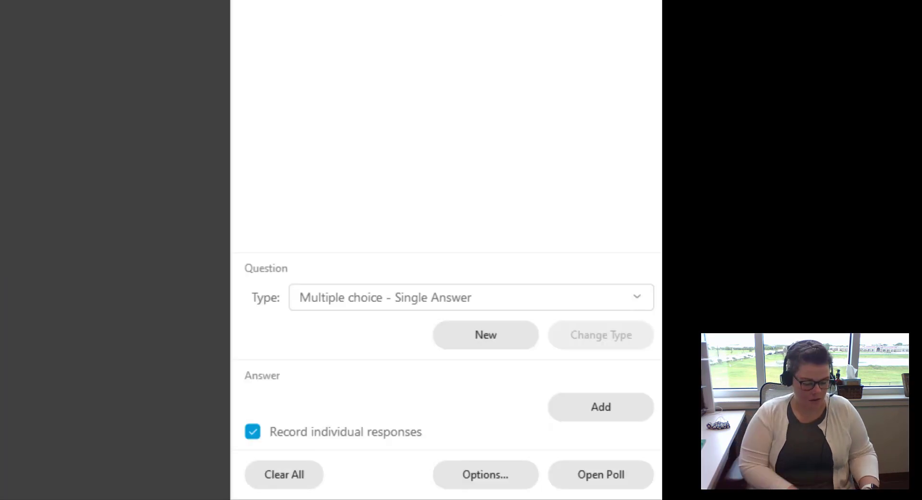
pyautogui.write('What ')
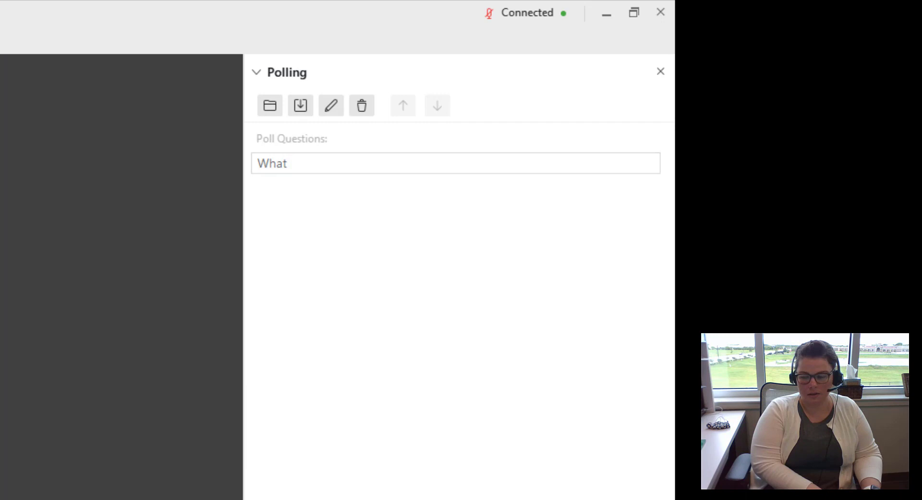
pyautogui.write('is your fav')
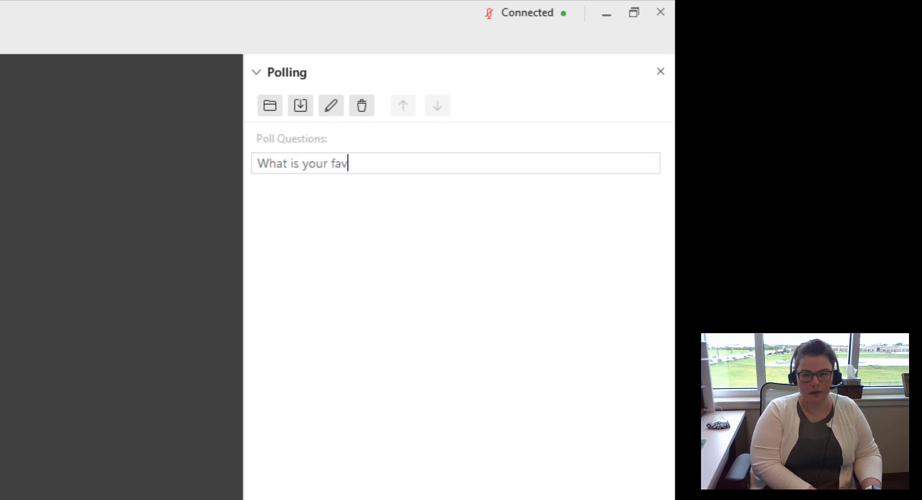
pyautogui.write('orite movie?')
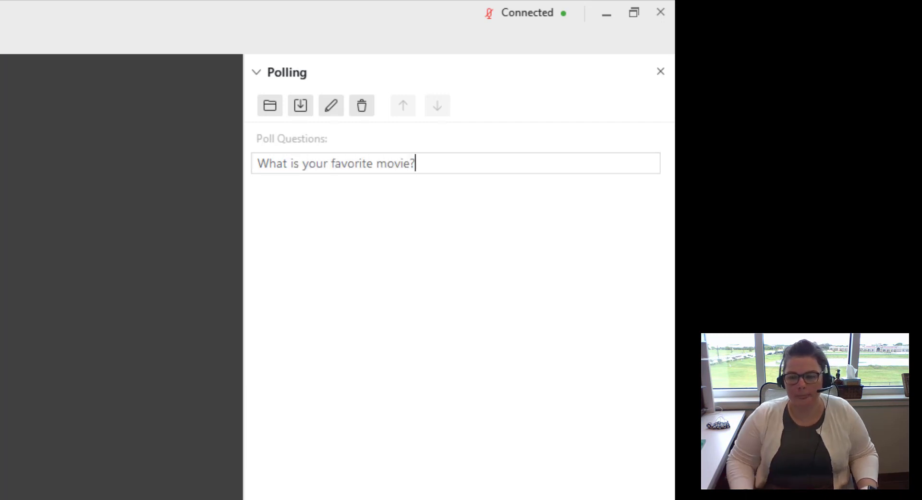
pyautogui.press('Return')
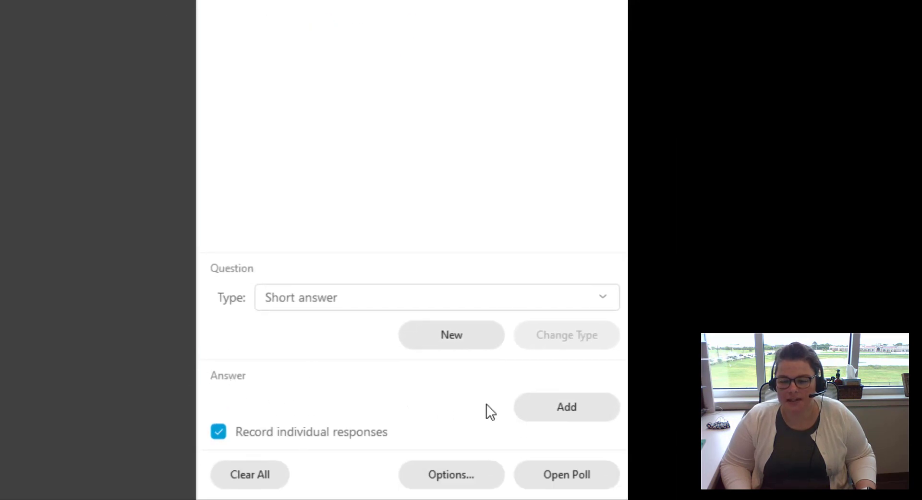
# Open the favorite movie poll to the attendees and accept the poll invitation as the participant.
pyautogui.click(543, 406)
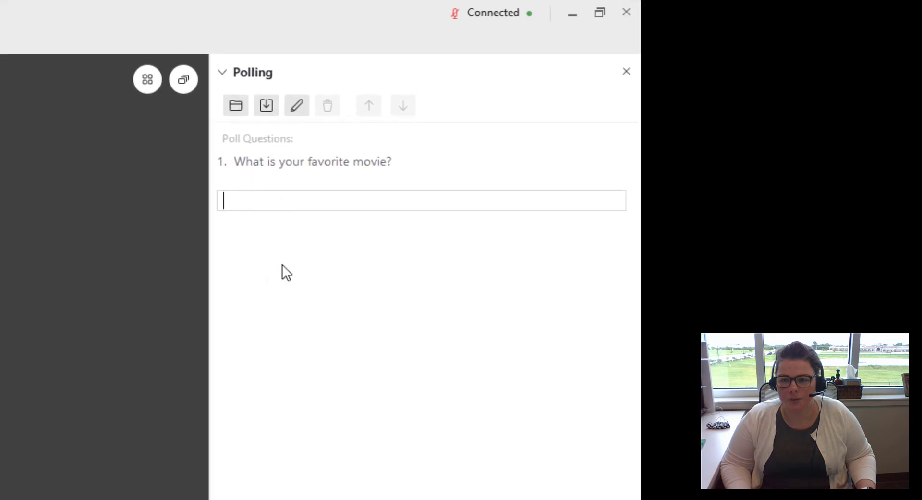
pyautogui.click(276, 196)
pyautogui.click(237, 200)
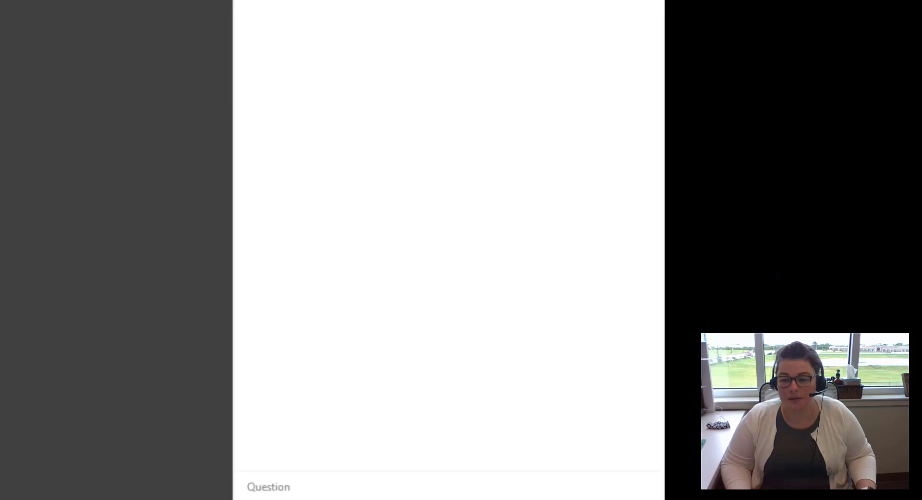
pyautogui.click(634, 484)
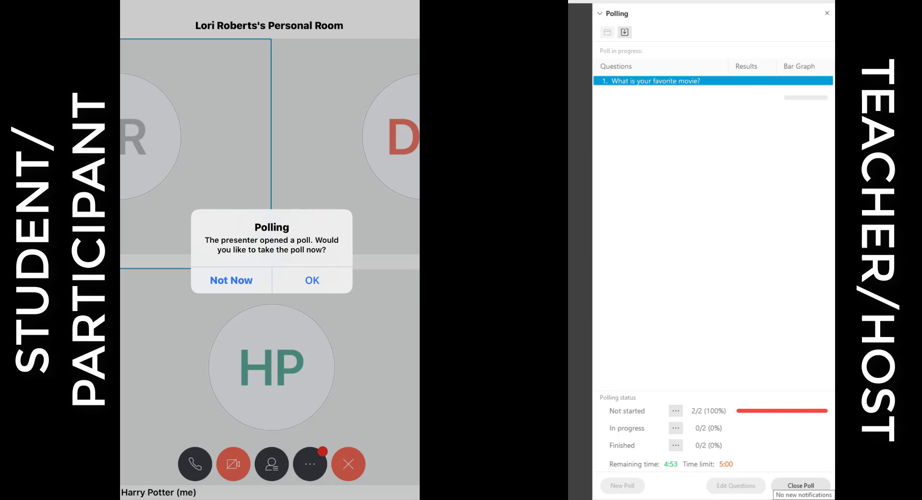
pyautogui.click(312, 280)
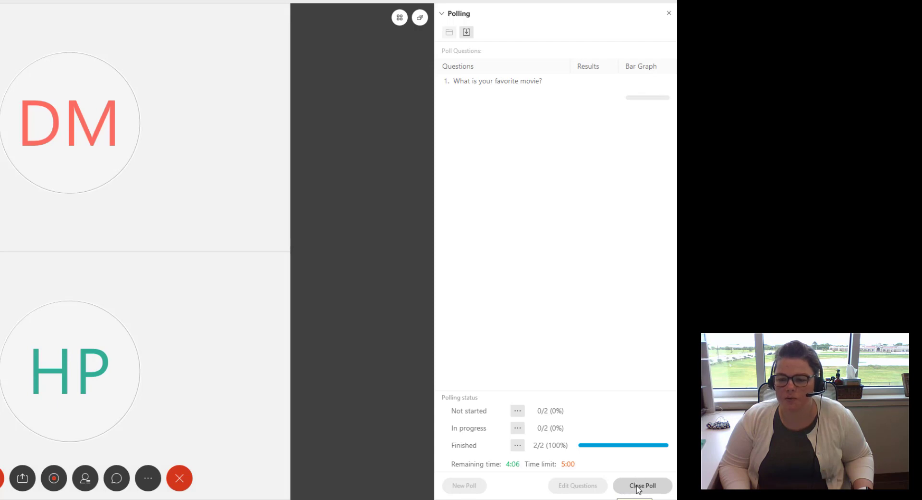
# Close the favorite movie poll and share its poll results with the attendees.
pyautogui.click(638, 486)
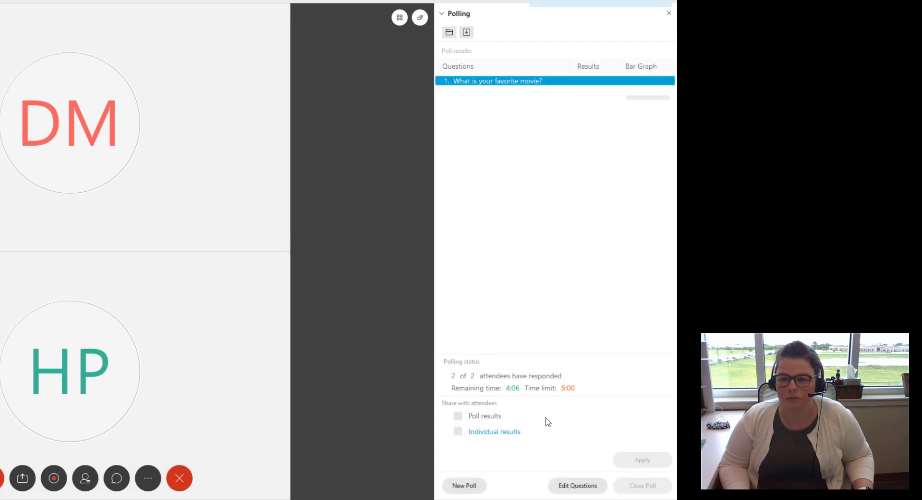
pyautogui.click(458, 416)
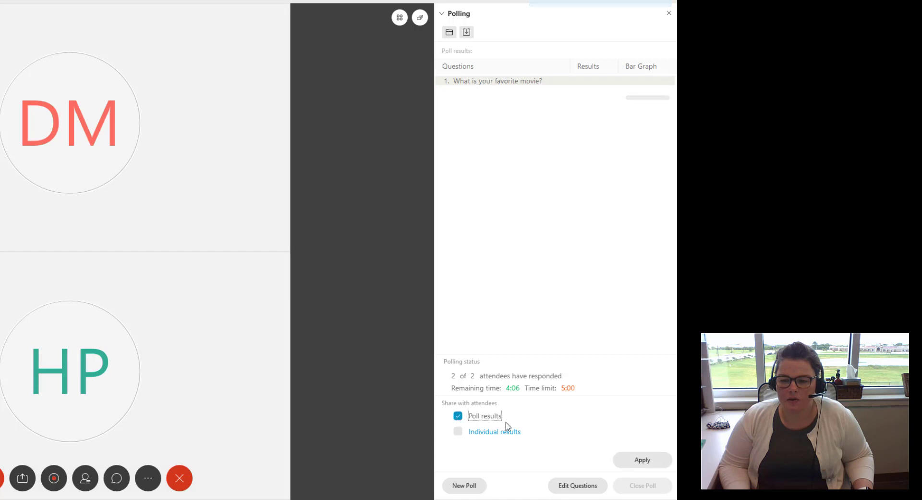
pyautogui.click(643, 460)
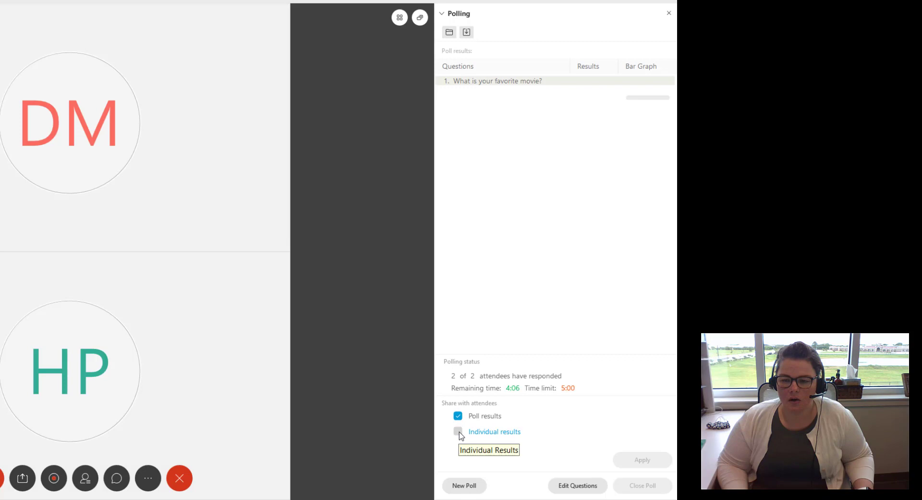
# Share the favorite movie poll's individual results with the attendees in the web browser, and stop sharing after viewing them.
pyautogui.click(459, 432)
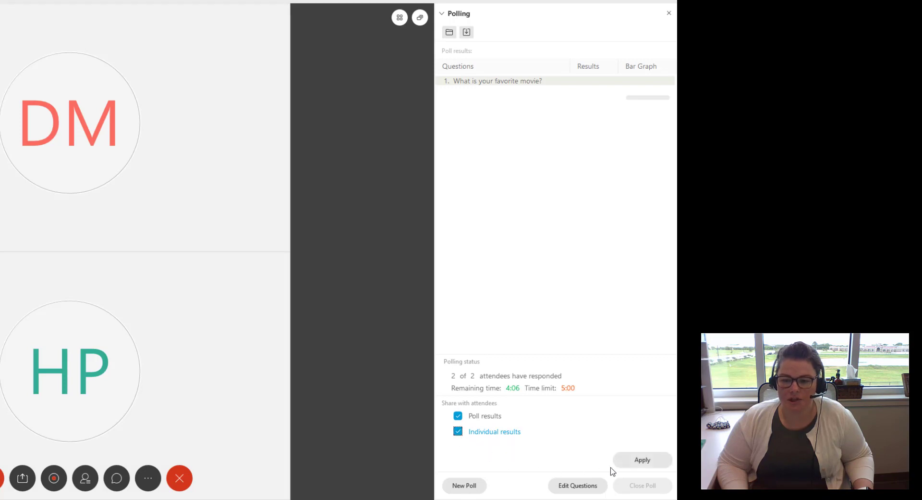
pyautogui.click(632, 462)
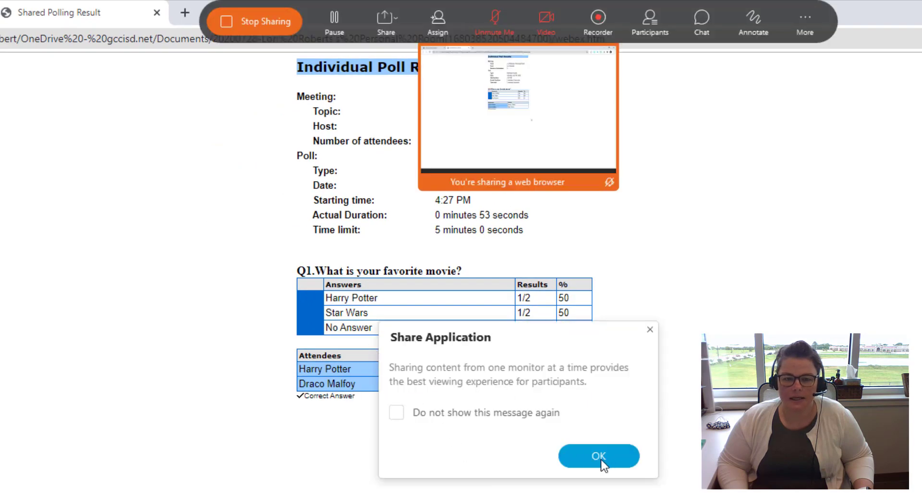
pyautogui.click(598, 457)
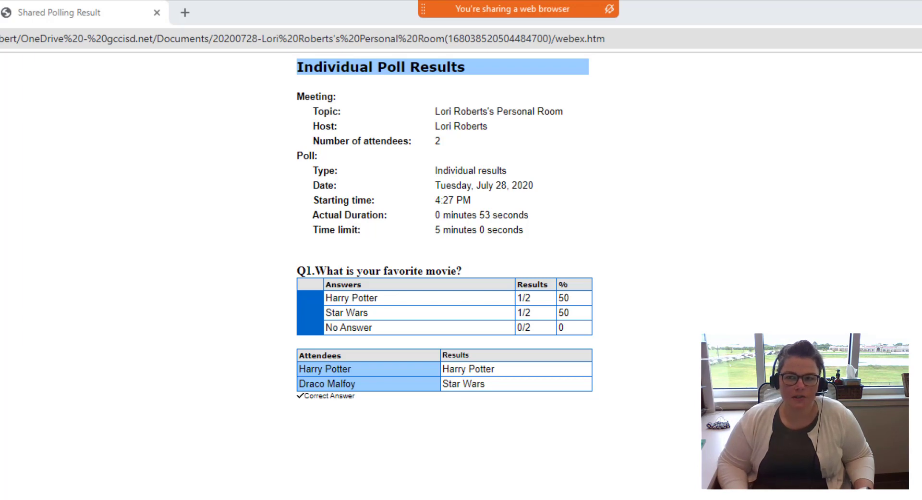
pyautogui.moveTo(471, 19)
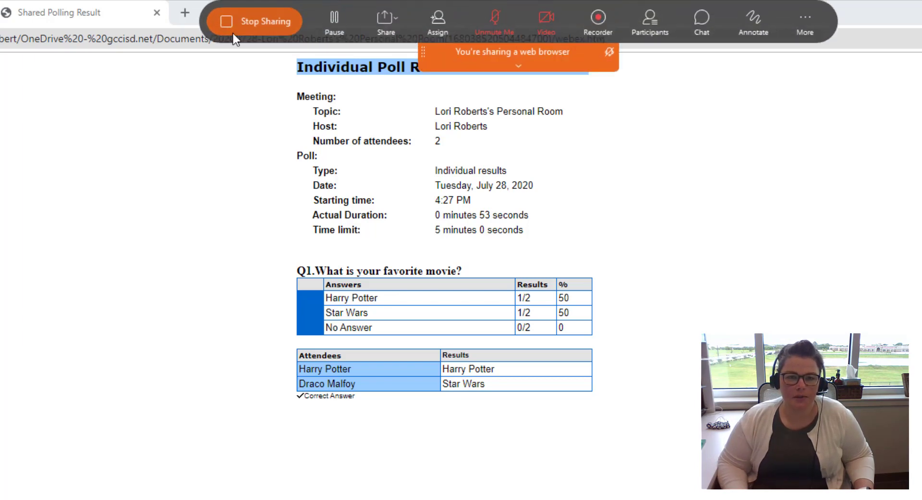
pyautogui.click(251, 31)
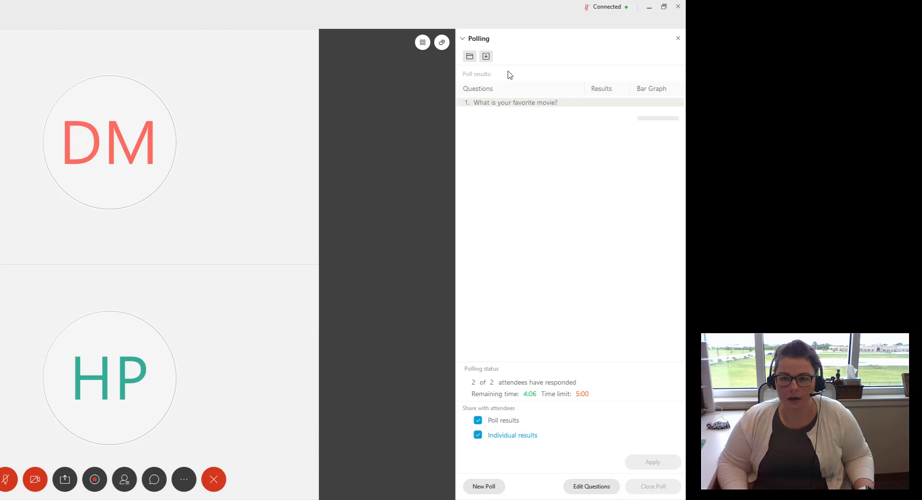
# Open the meeting chat and close the polling view so only the chat remains.
pyautogui.click(499, 103)
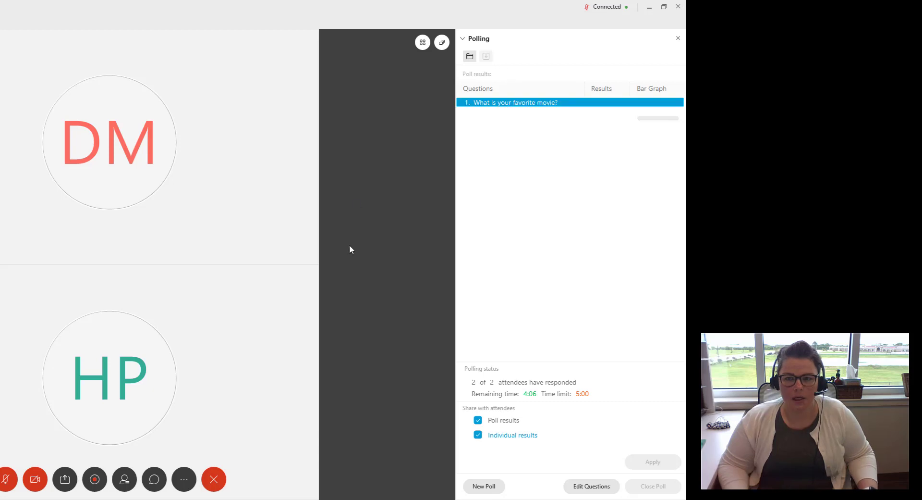
pyautogui.click(155, 480)
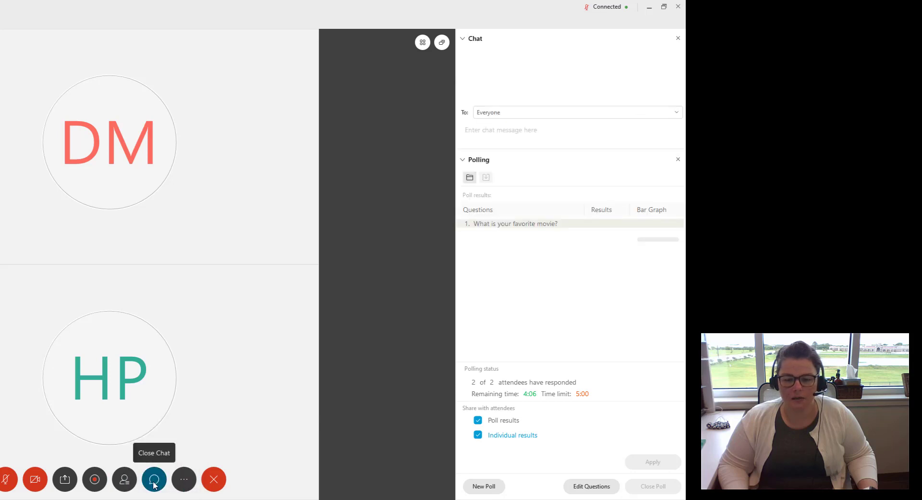
pyautogui.click(678, 160)
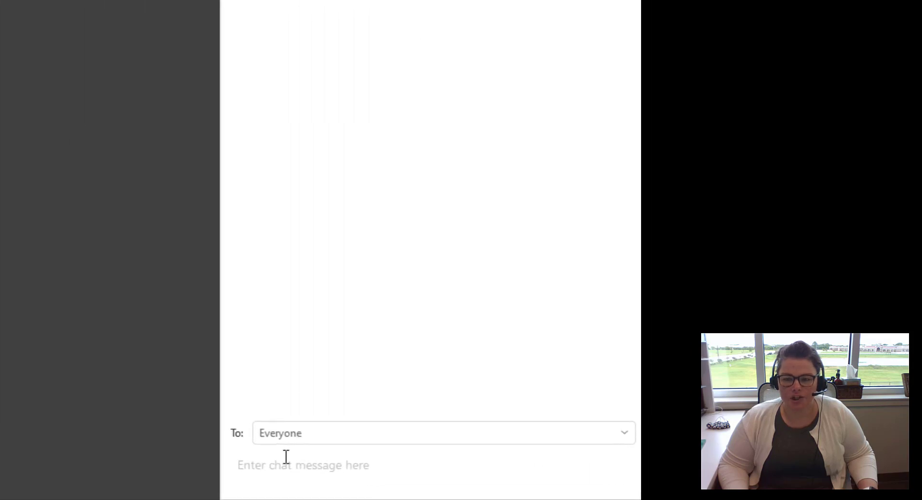
# Send the chat message "Can everyone hear me?" to everyone in the meeting.
pyautogui.click(372, 450)
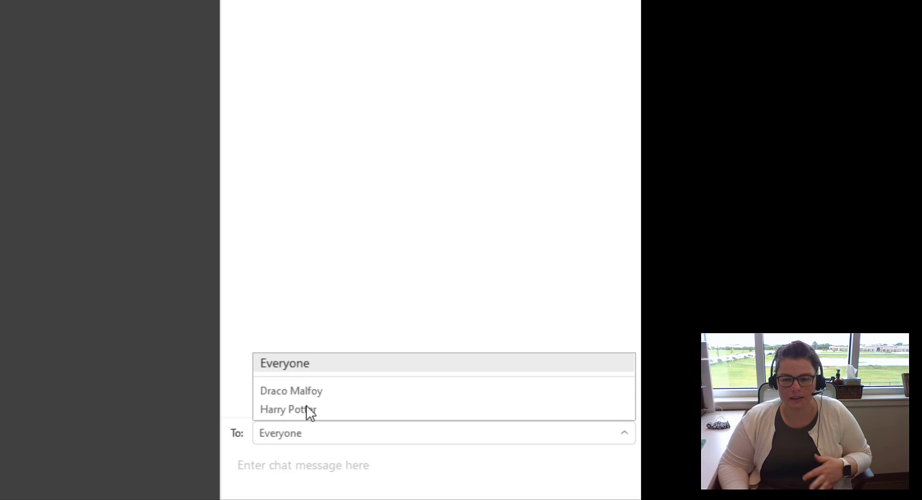
pyautogui.click(290, 473)
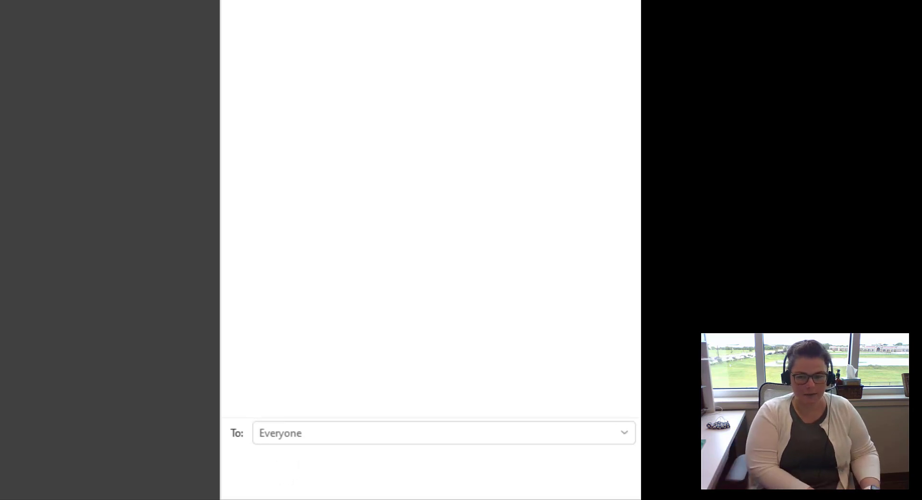
pyautogui.write('Can eve')
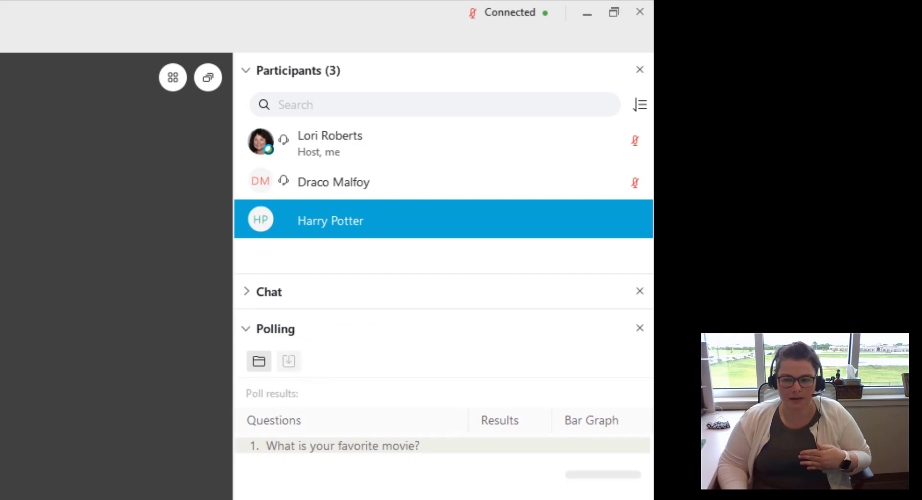
# Close the polling view and save the meeting chat as BiologyChat in the Downloads folder.
pyautogui.click(640, 328)
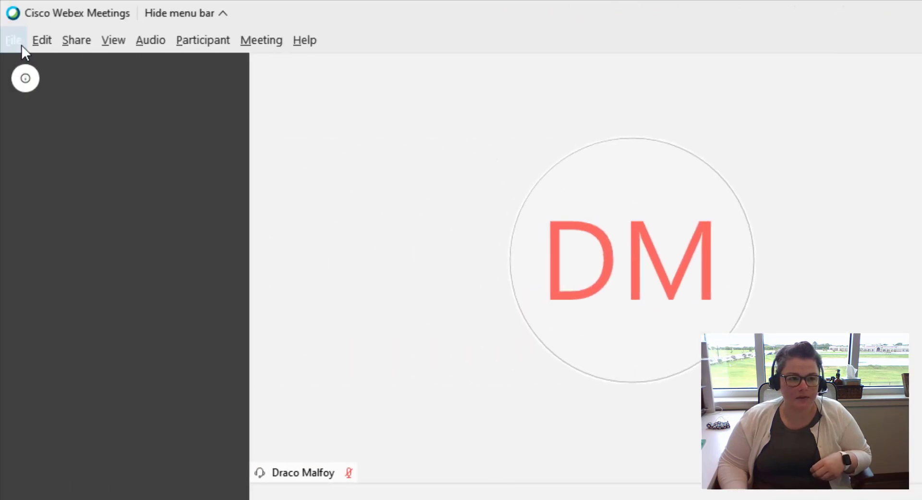
pyautogui.click(16, 42)
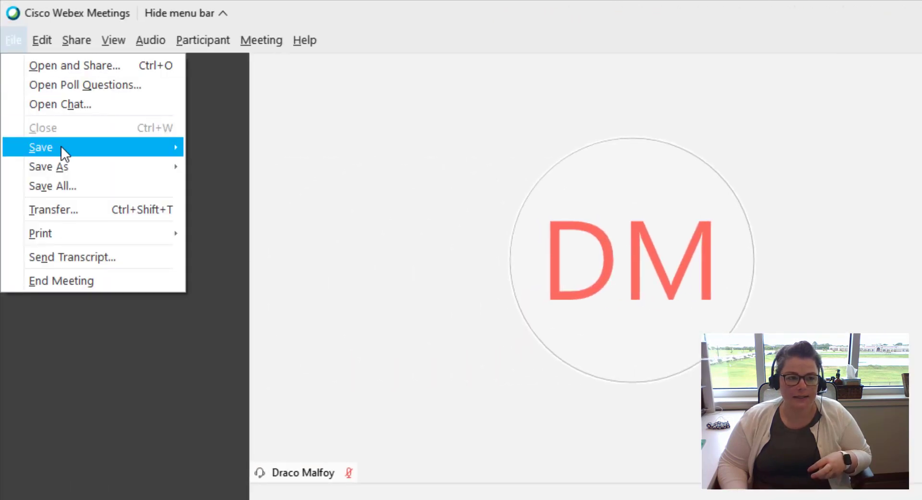
pyautogui.moveTo(62, 149)
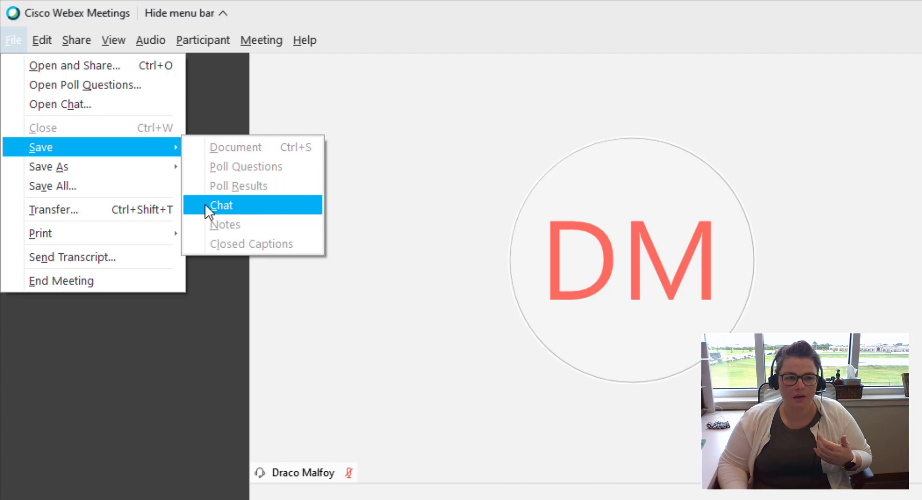
pyautogui.click(224, 209)
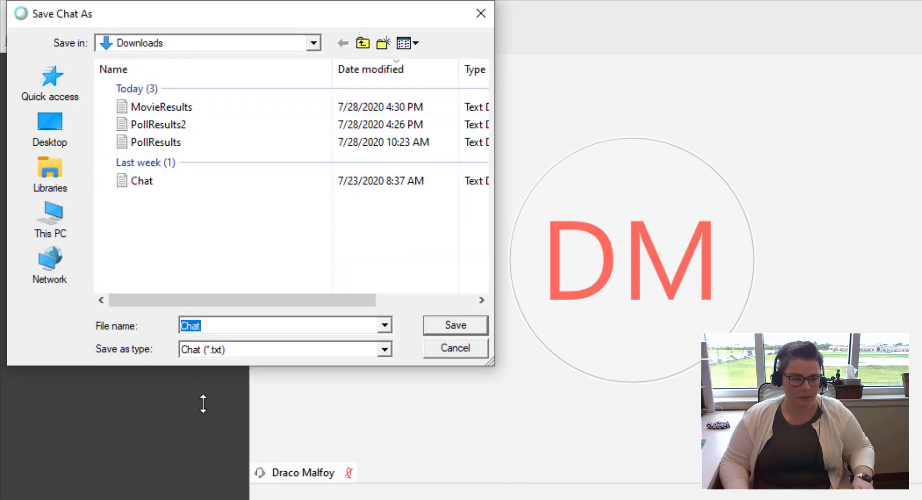
pyautogui.write('Biolo')
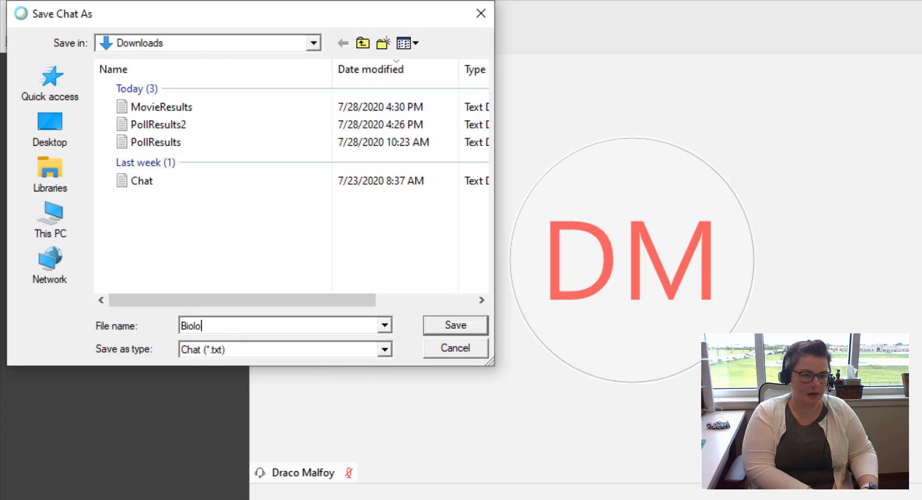
pyautogui.write('gyChat')
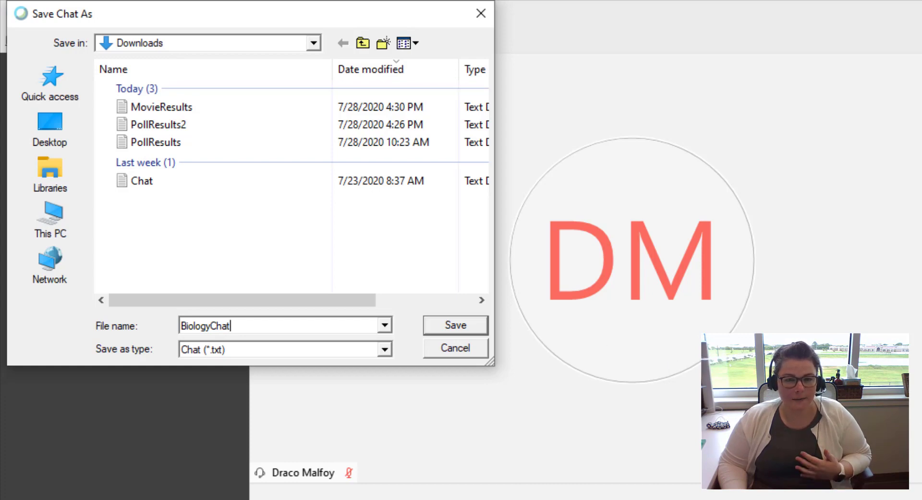
pyautogui.click(441, 326)
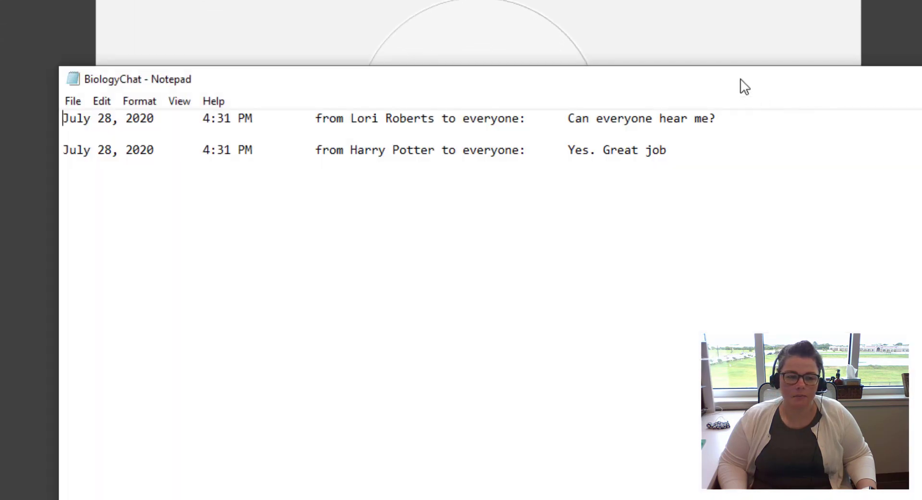
# Review the saved BiologyChat, MovieResults and PollResults2 files in Notepad, and return to the Webex meeting.
pyautogui.moveTo(740, 72); pyautogui.dragTo(748, 66)
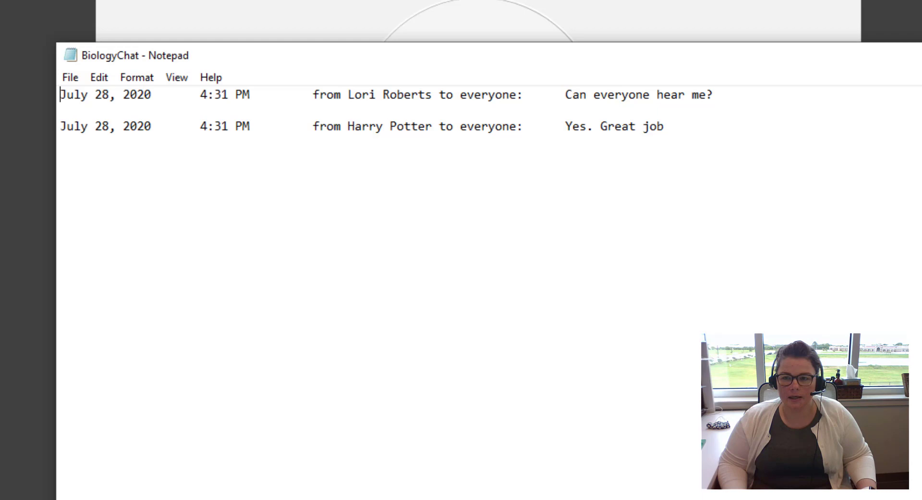
pyautogui.hotkey('alt', 'Tab')
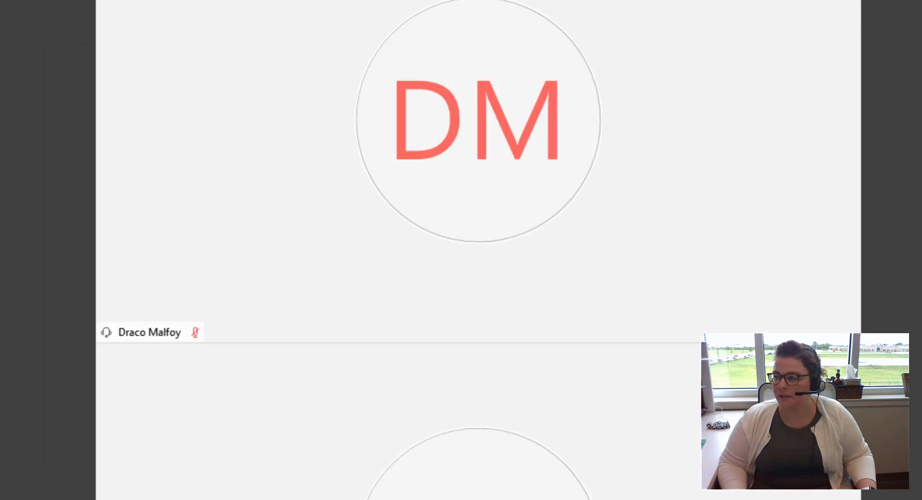
pyautogui.hotkey('alt', 'Tab')
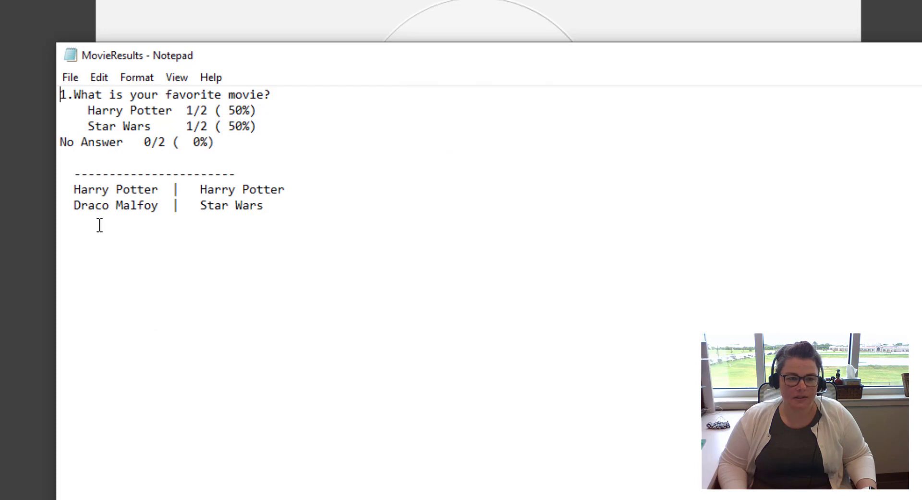
pyautogui.hotkey('ctrl', 'End')
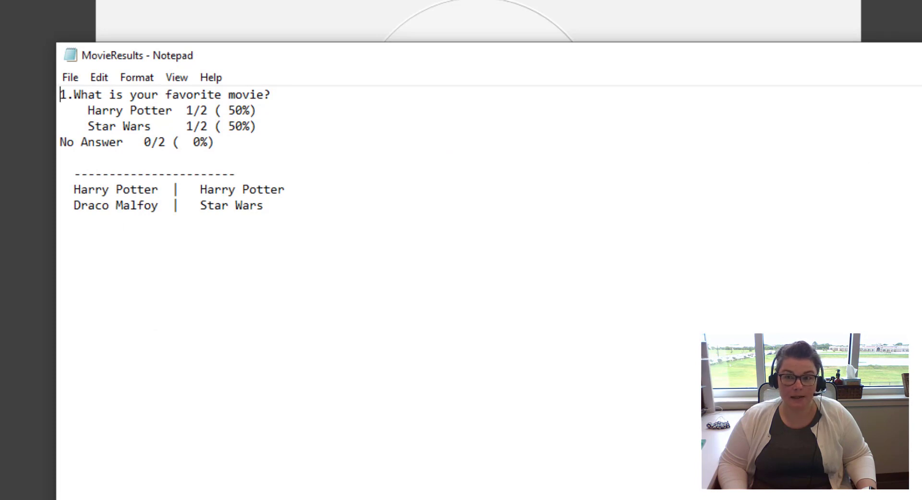
pyautogui.hotkey('alt', 'Tab')
pyautogui.hotkey('alt', 'Tab')
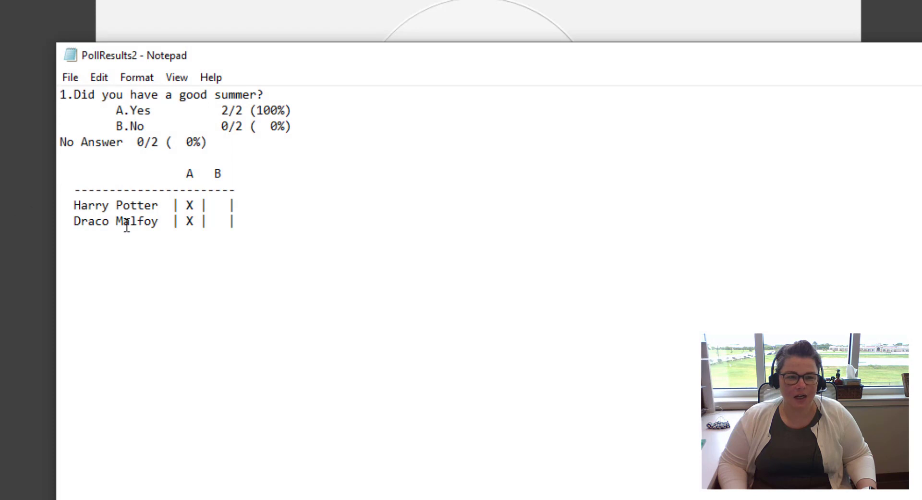
pyautogui.hotkey('ctrl', 'Home')
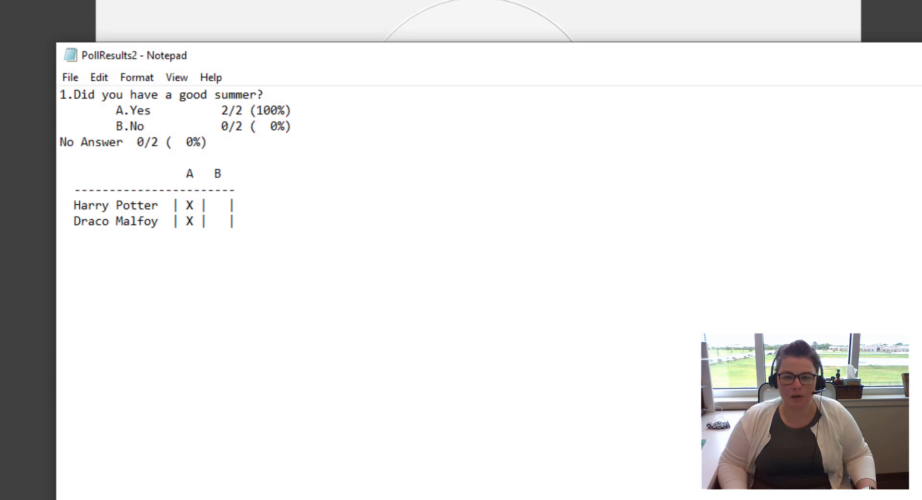
pyautogui.hotkey('alt', 'Tab')
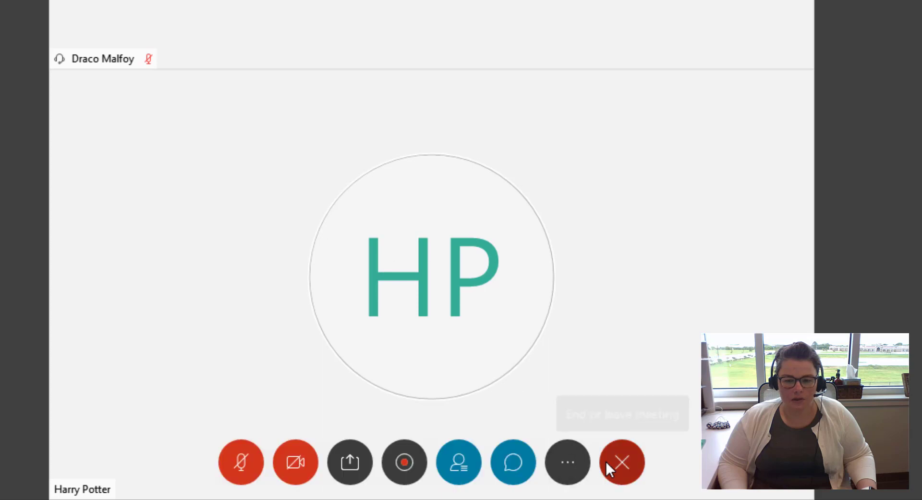
# Start ending the meeting for all participants with saving of the meeting files enabled.
pyautogui.click(624, 463)
pyautogui.click(594, 370)
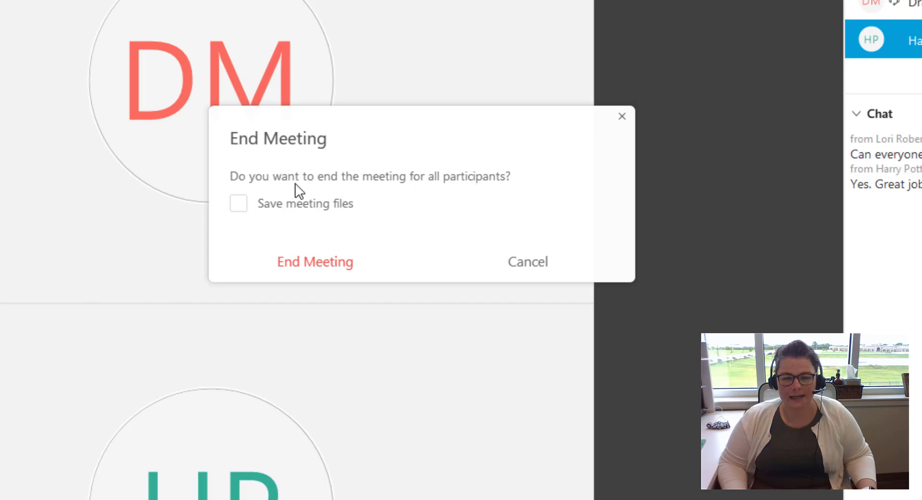
pyautogui.click(237, 204)
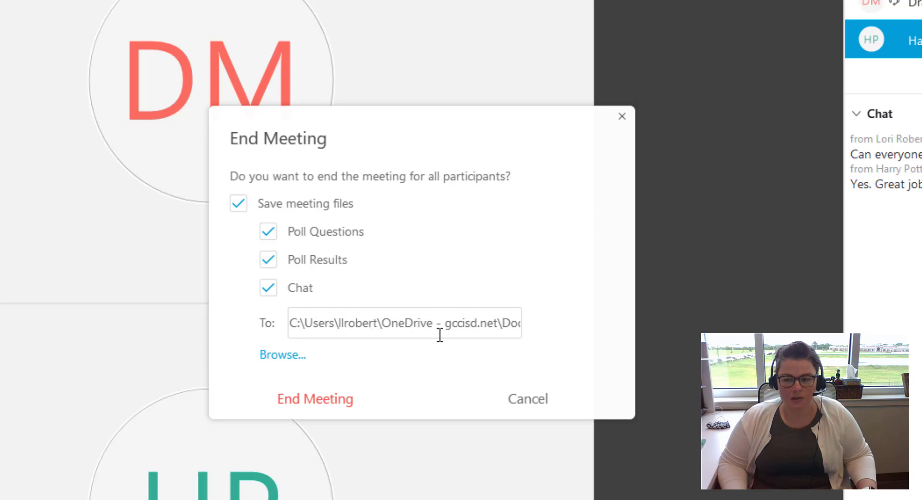
# Choose the WebEx Files folder as the save location for the meeting files, and cancel ending the meeting.
pyautogui.click(279, 354)
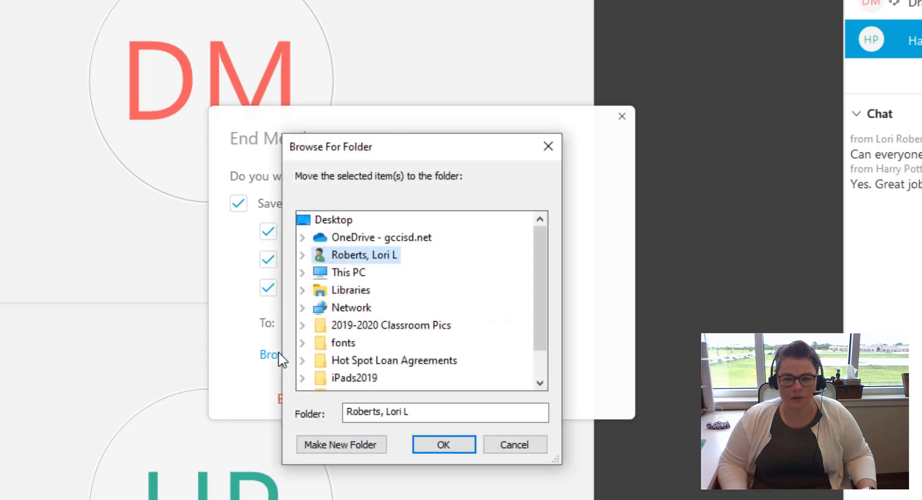
pyautogui.click(334, 220)
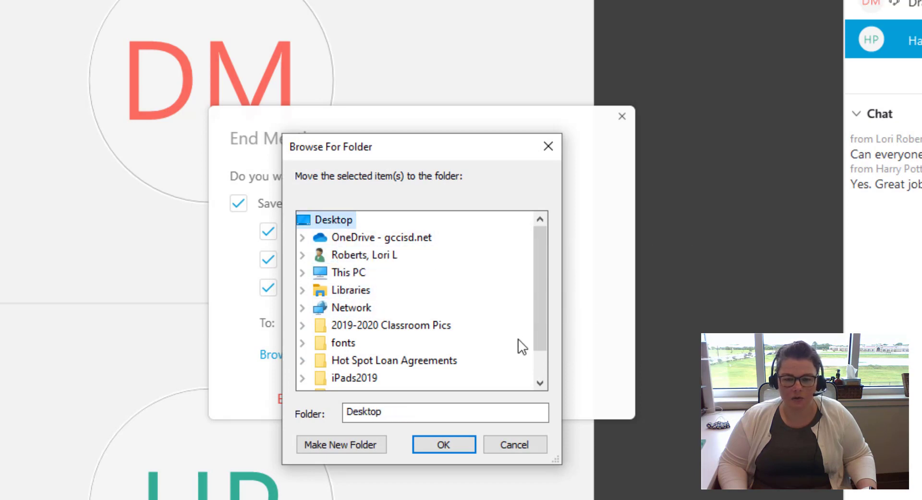
pyautogui.click(379, 444)
pyautogui.scroll(1, 422, 386)
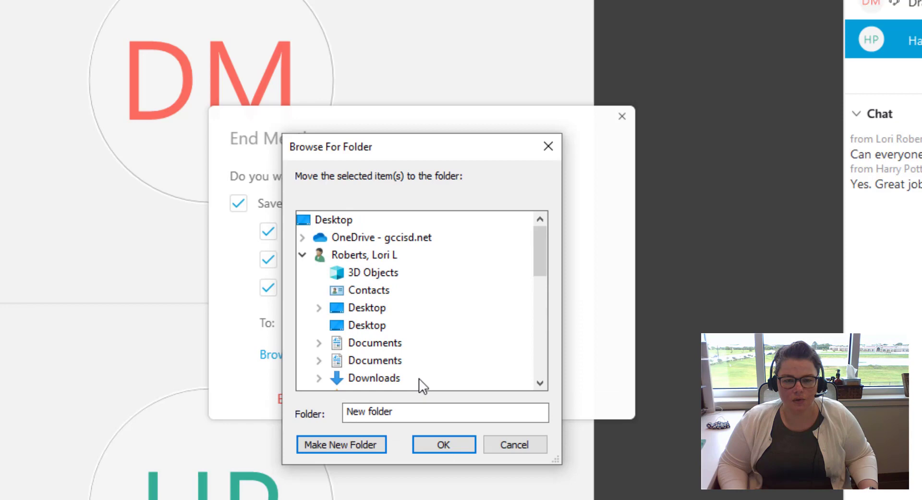
pyautogui.scroll(-4, 406, 317)
pyautogui.scroll(4, 380, 367)
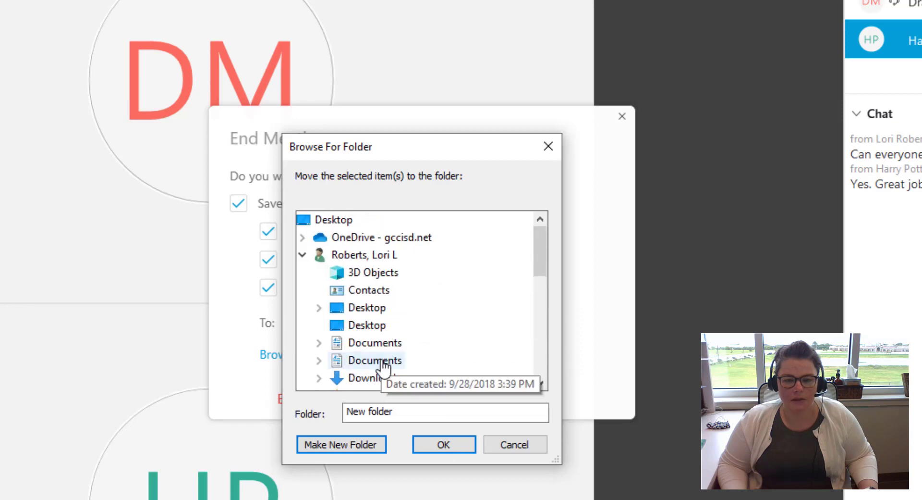
pyautogui.scroll(-2, 394, 283)
pyautogui.scroll(-3, 395, 283)
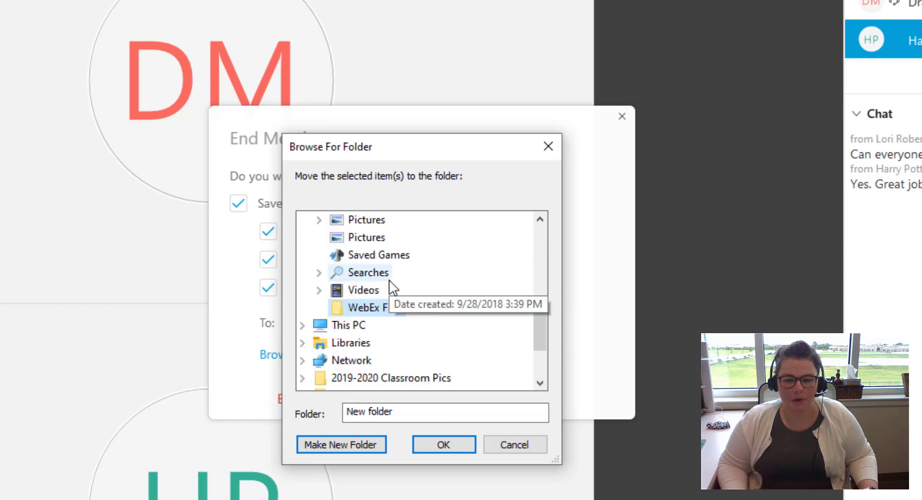
pyautogui.click(363, 307)
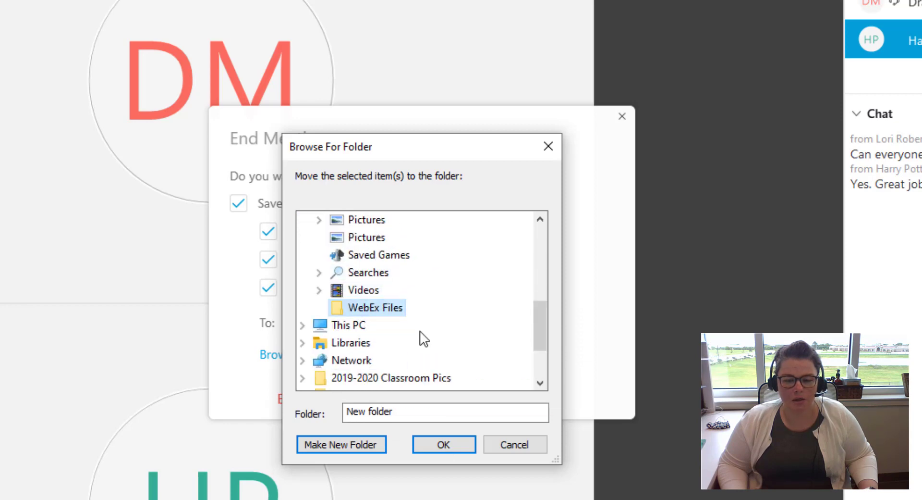
pyautogui.click(440, 439)
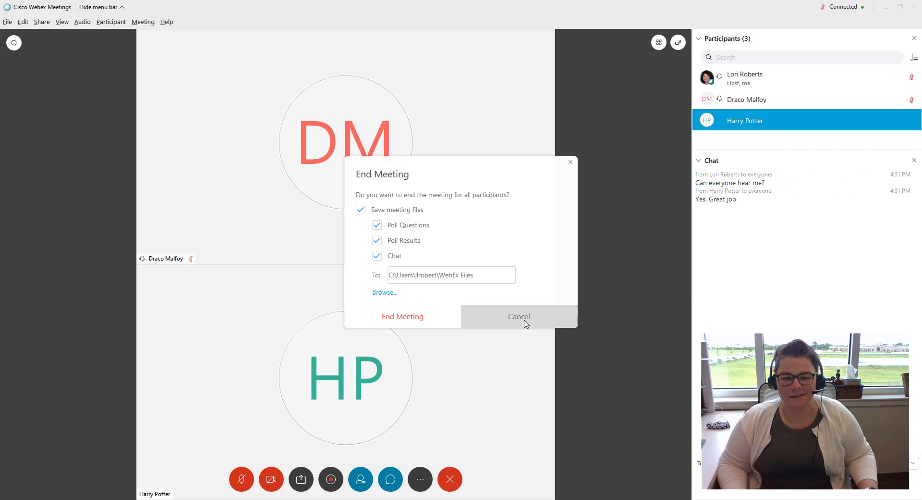
pyautogui.click(526, 322)
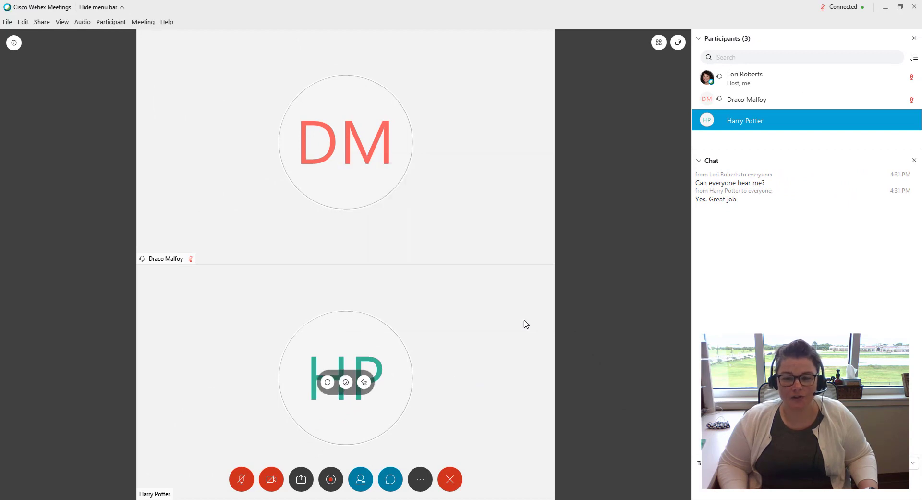